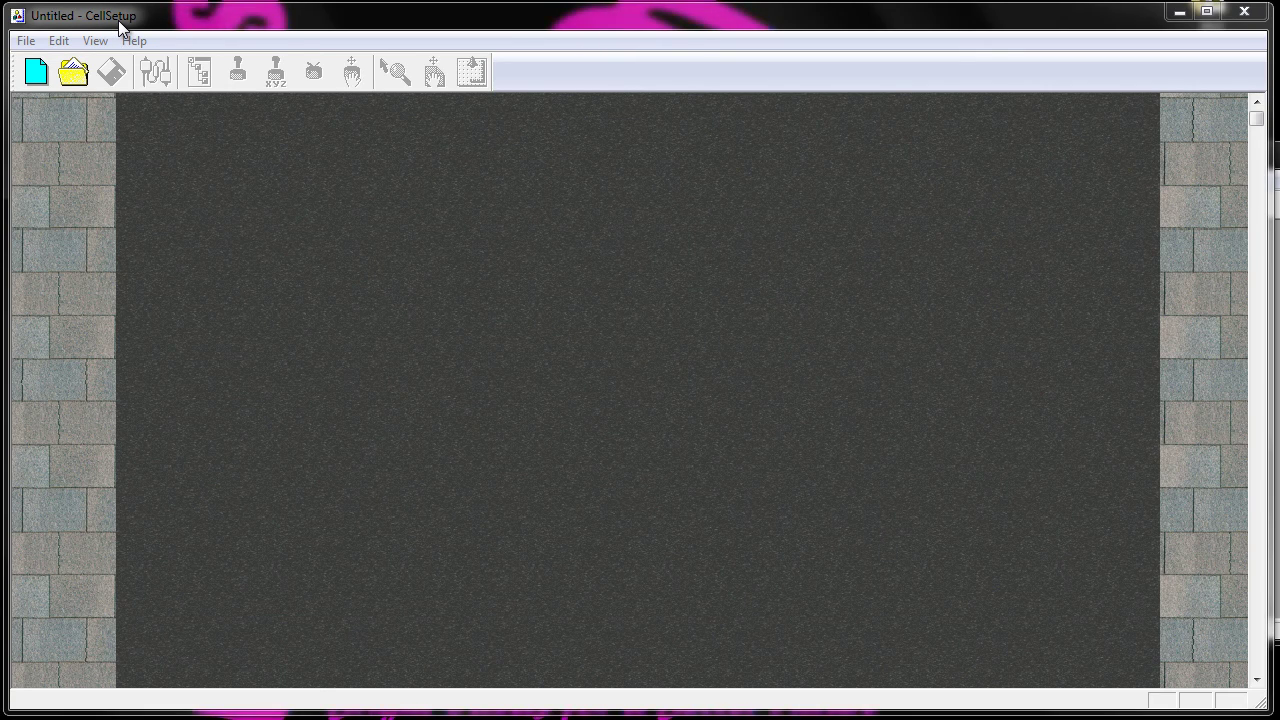
Start a new workcell with ER 4u selected as its robot.
click(26, 41)
click(57, 64)
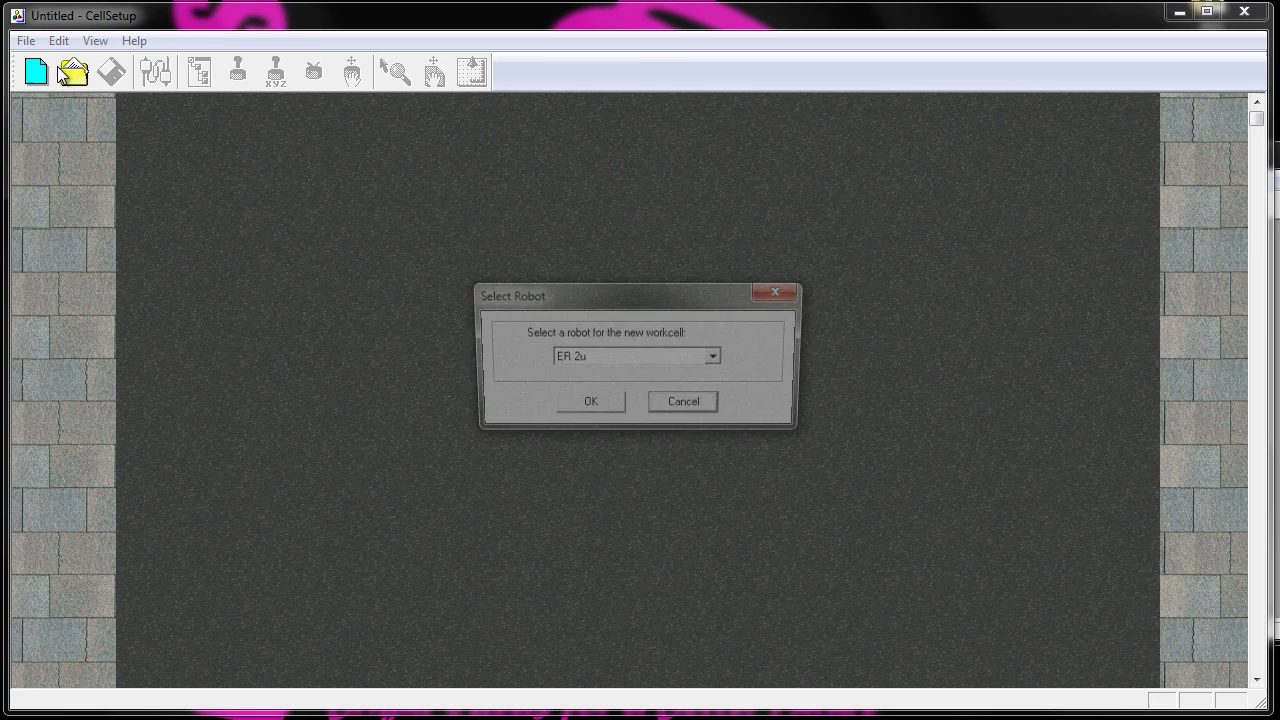
click(714, 358)
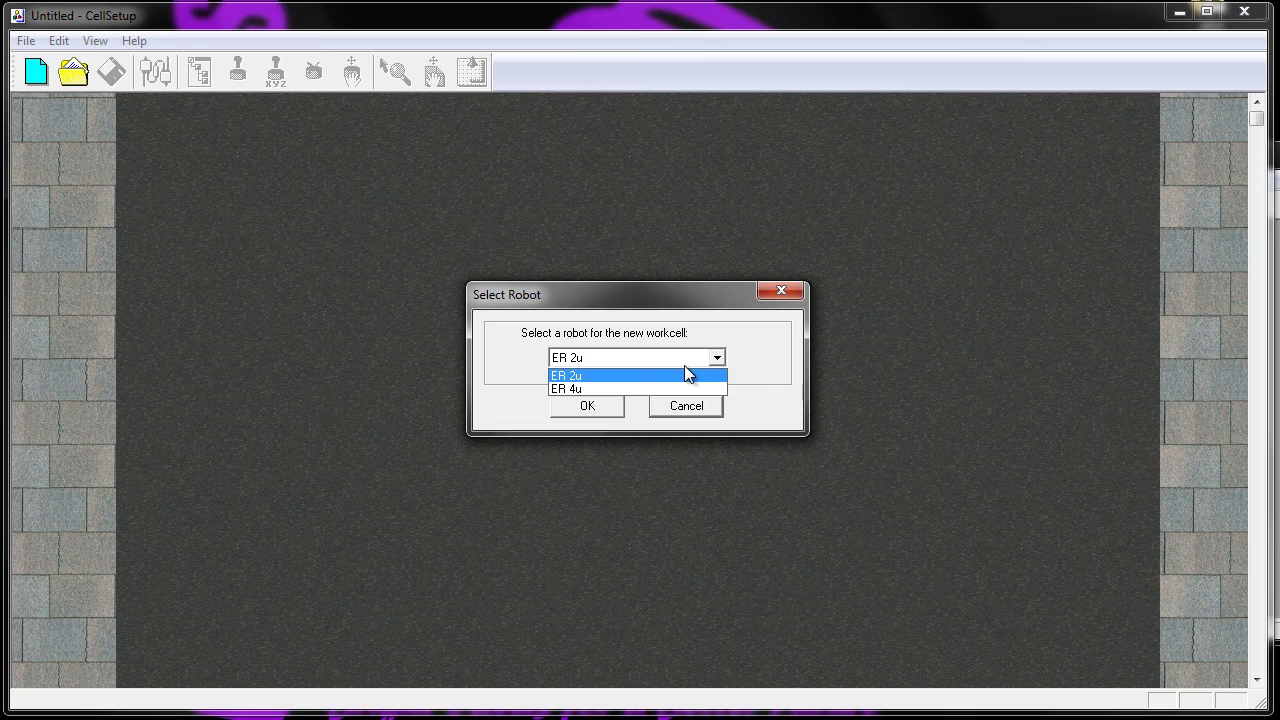
click(582, 387)
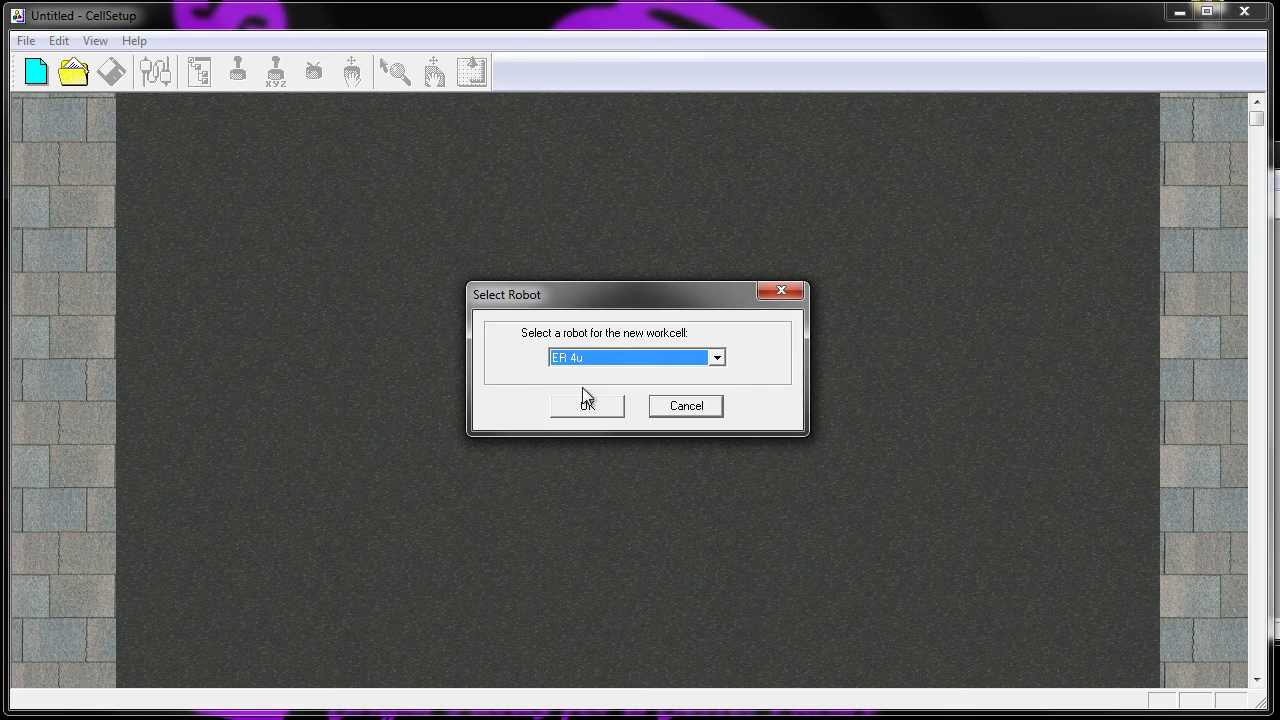
click(597, 413)
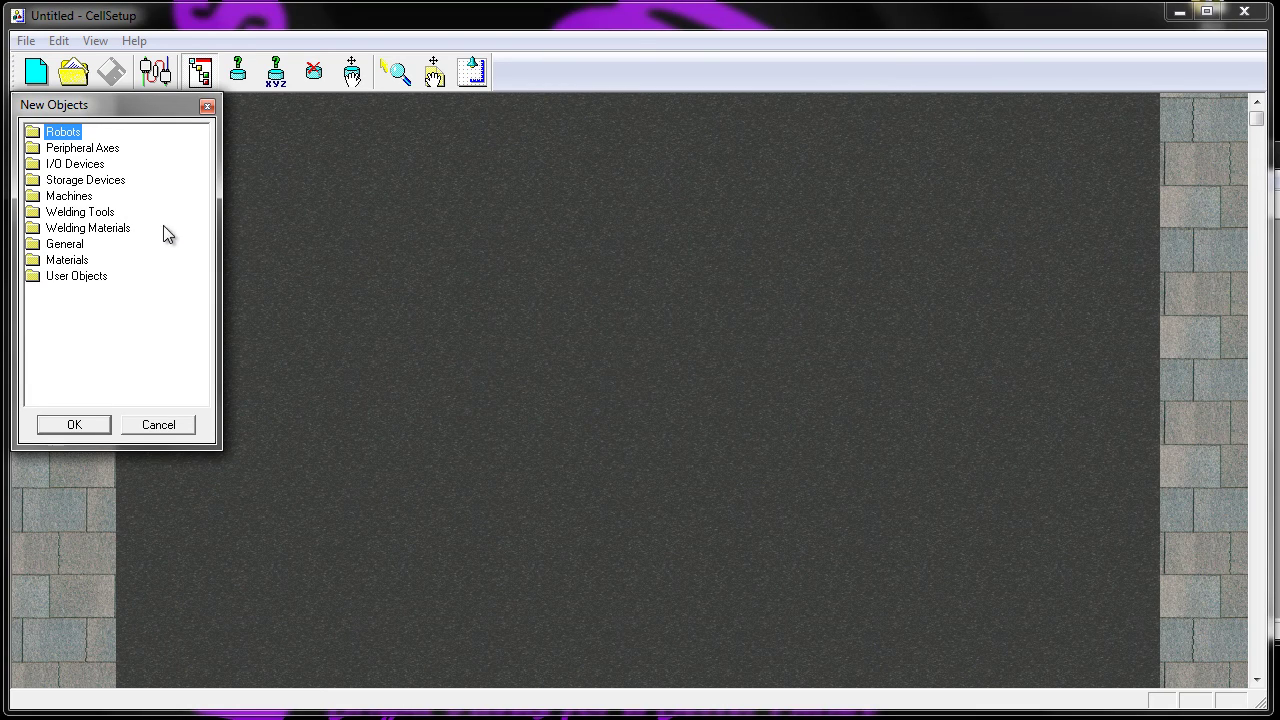
Add the ER 4u from the Robots category and accept its slidebase option.
double_click(57, 136)
click(76, 148)
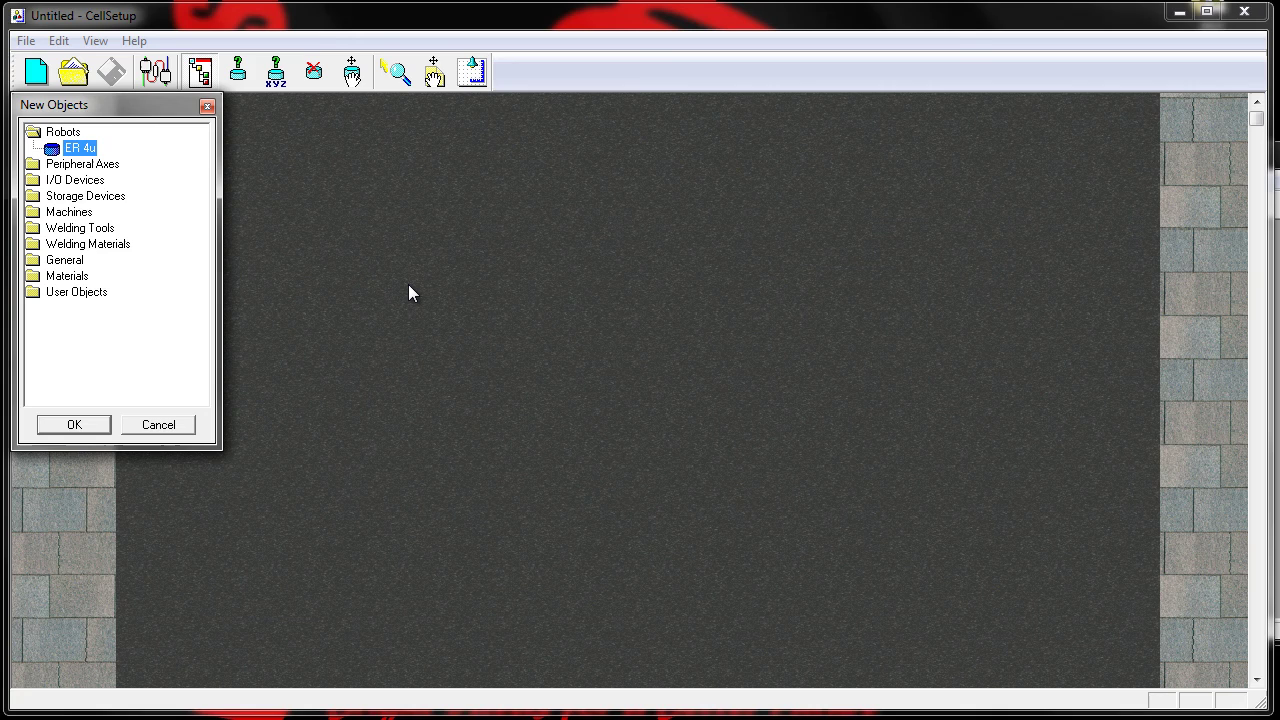
click(76, 424)
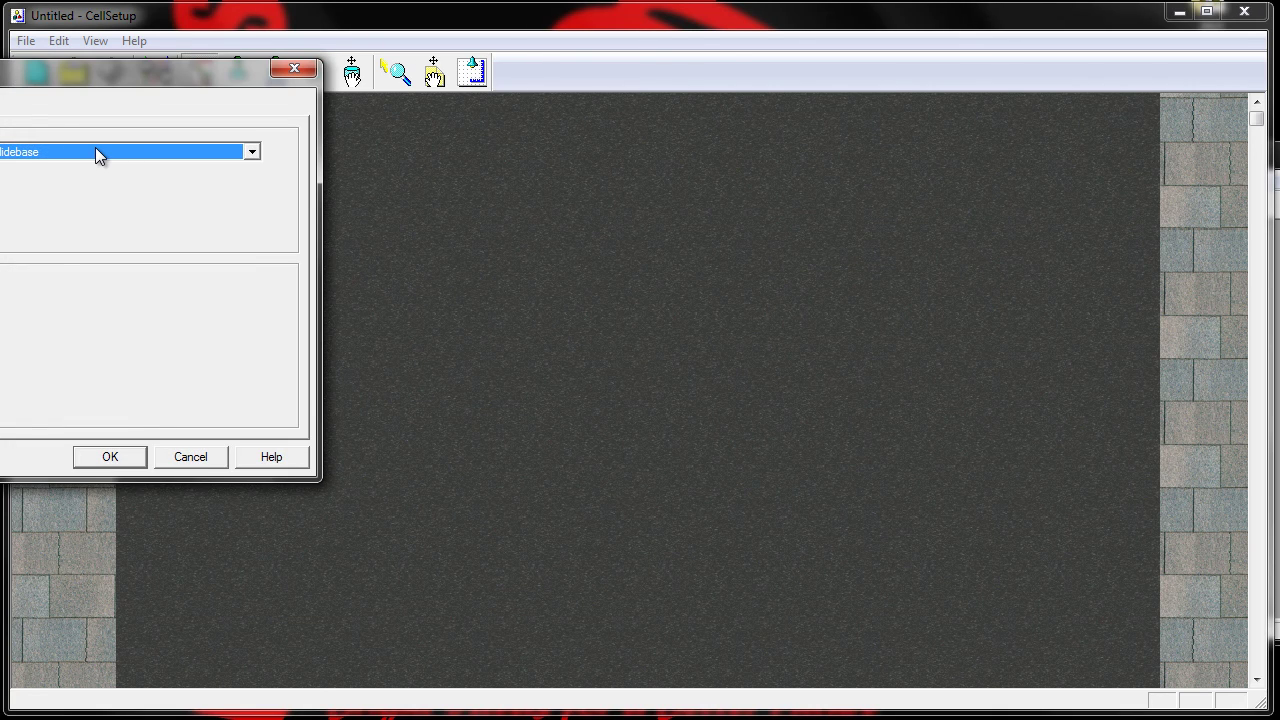
click(110, 457)
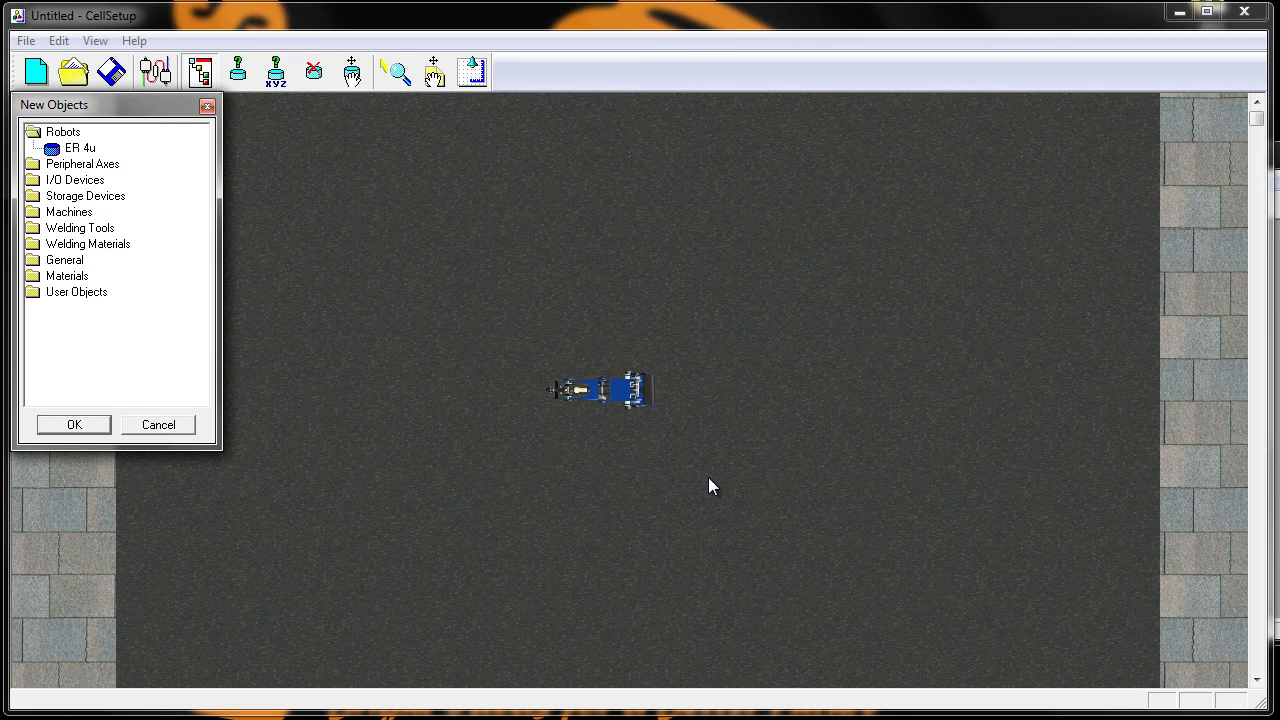
Zoom in on the ER 4u robot and rotate the view around it.
drag(708, 487, 714, 124)
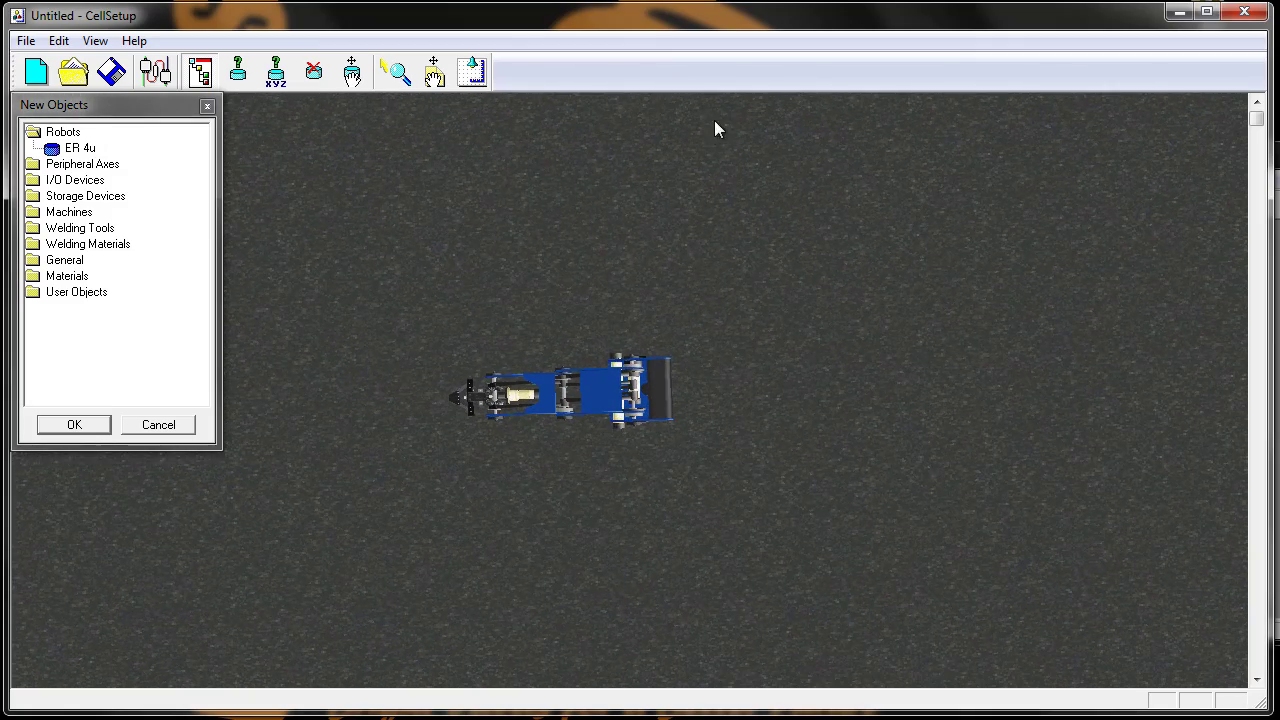
drag(729, 481, 738, 308)
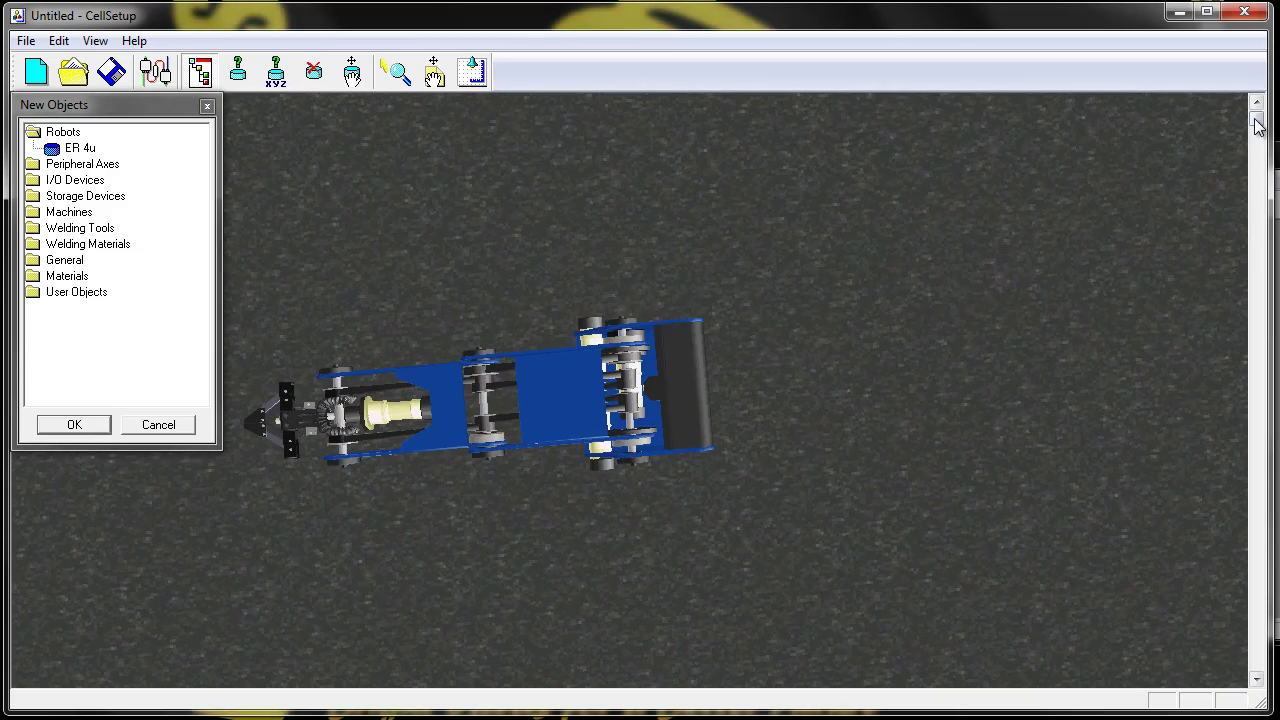
drag(1257, 121, 1257, 243)
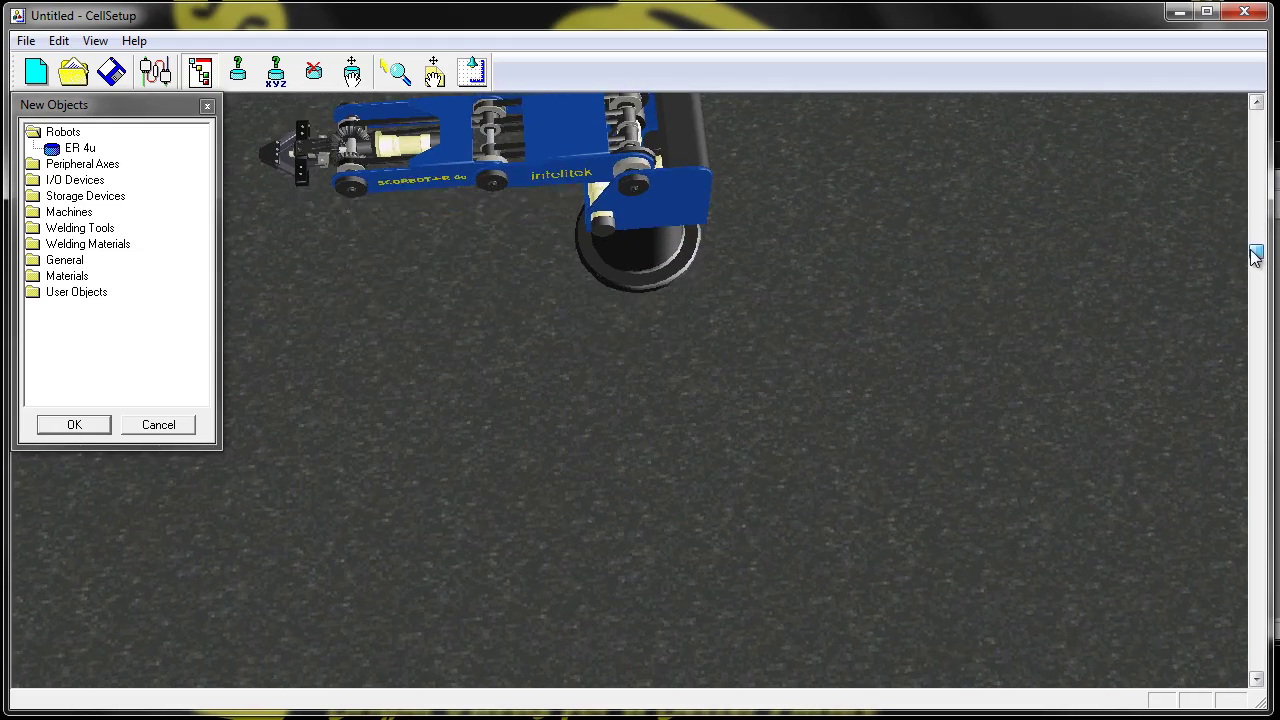
drag(866, 423, 935, 496)
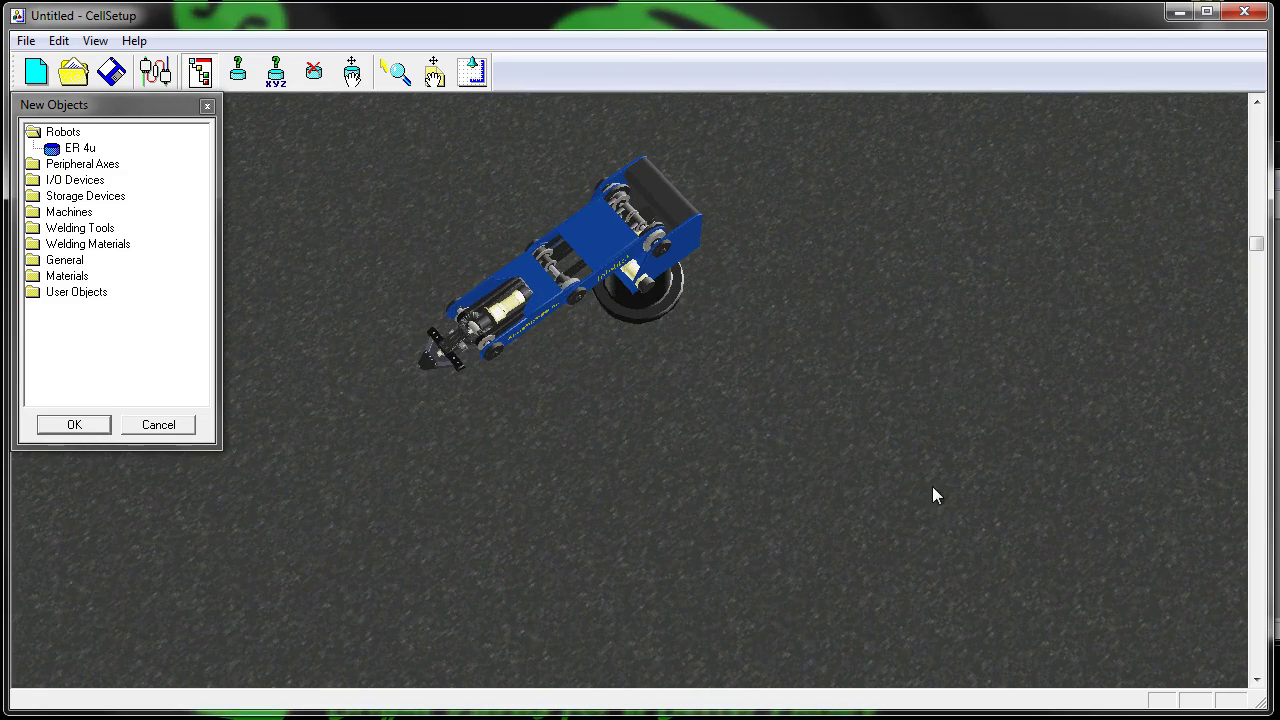
Re-aim the camera at the robot's base and tilt the view down over the floor.
click(400, 78)
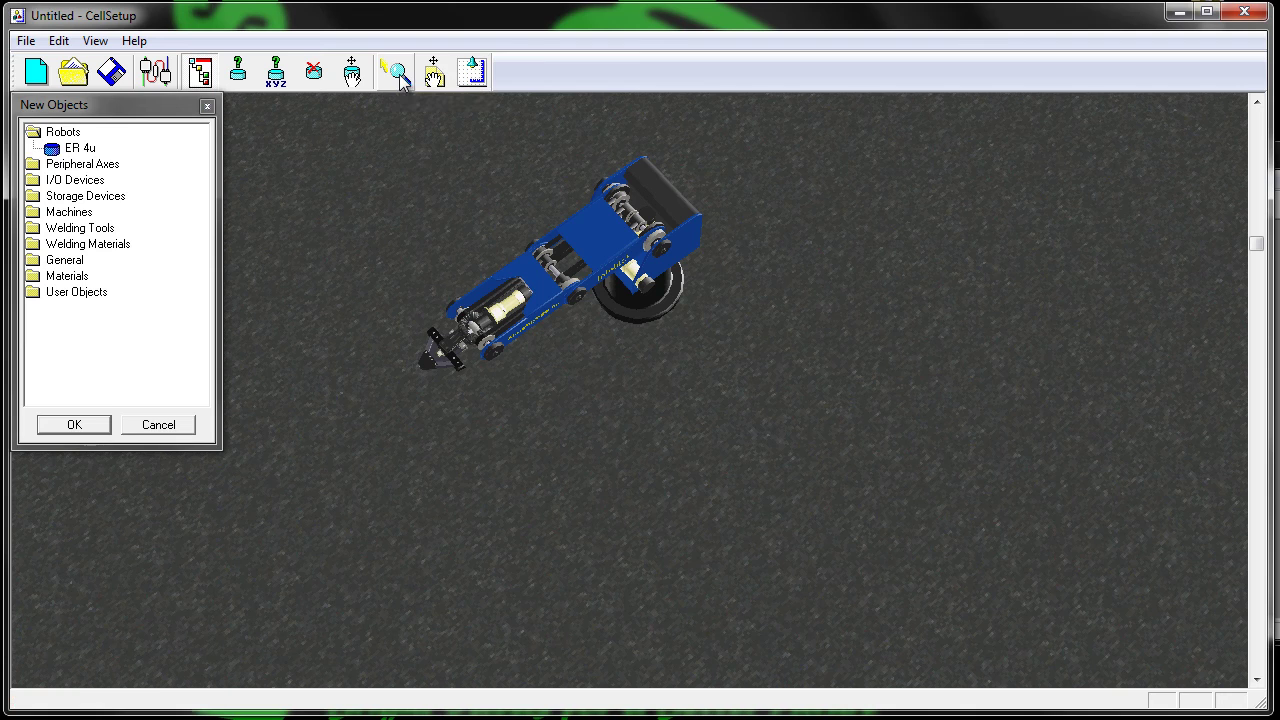
click(662, 318)
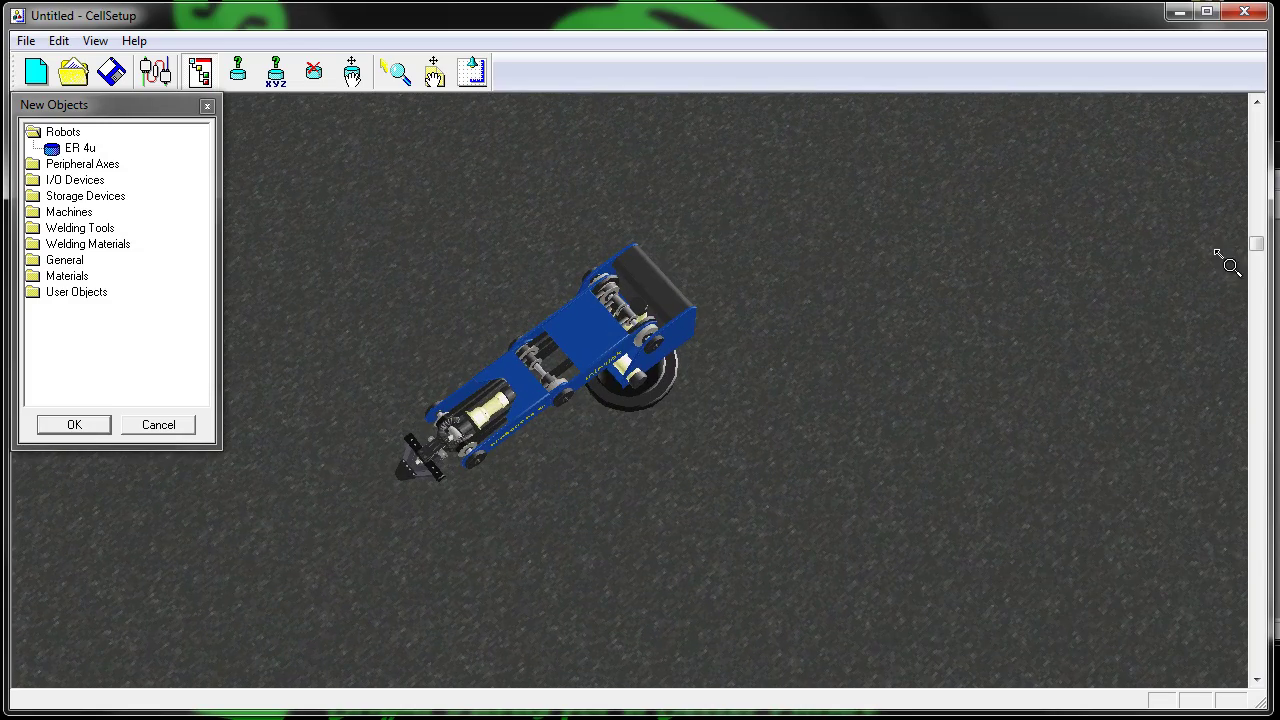
drag(1256, 248, 1242, 484)
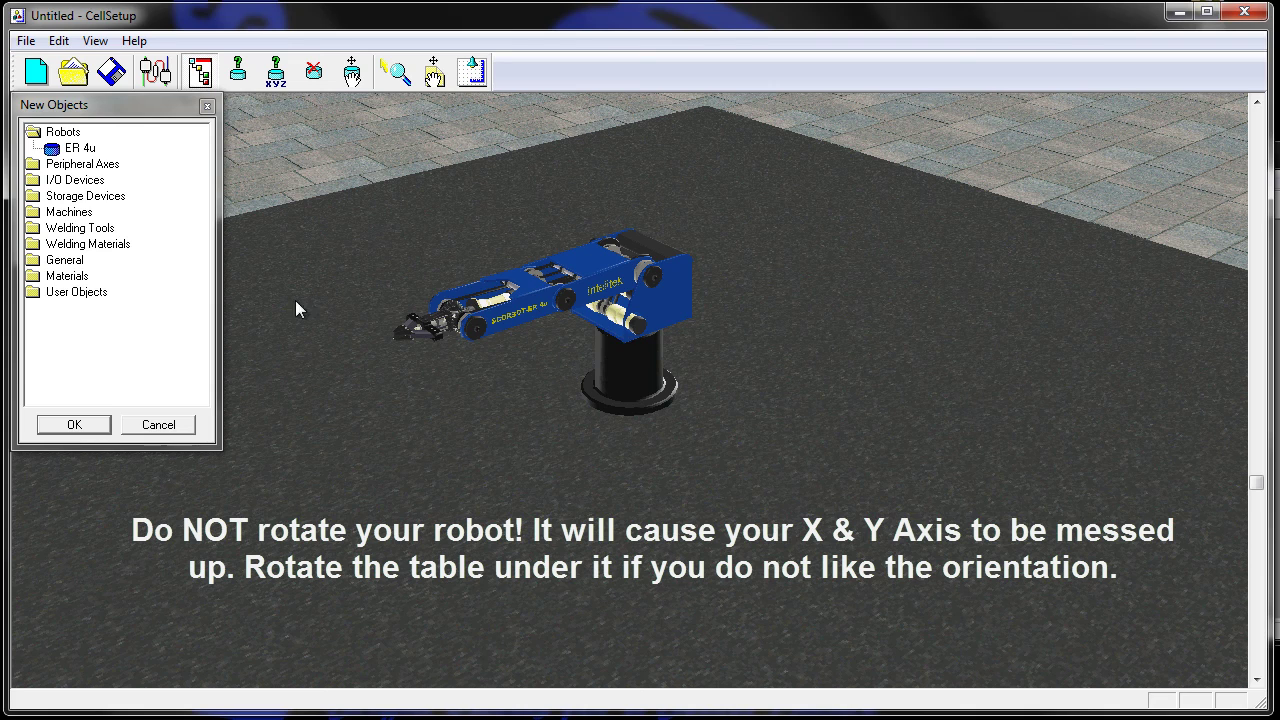
Add a Table from the General category sized 1000 × 1000 mm.
click(38, 274)
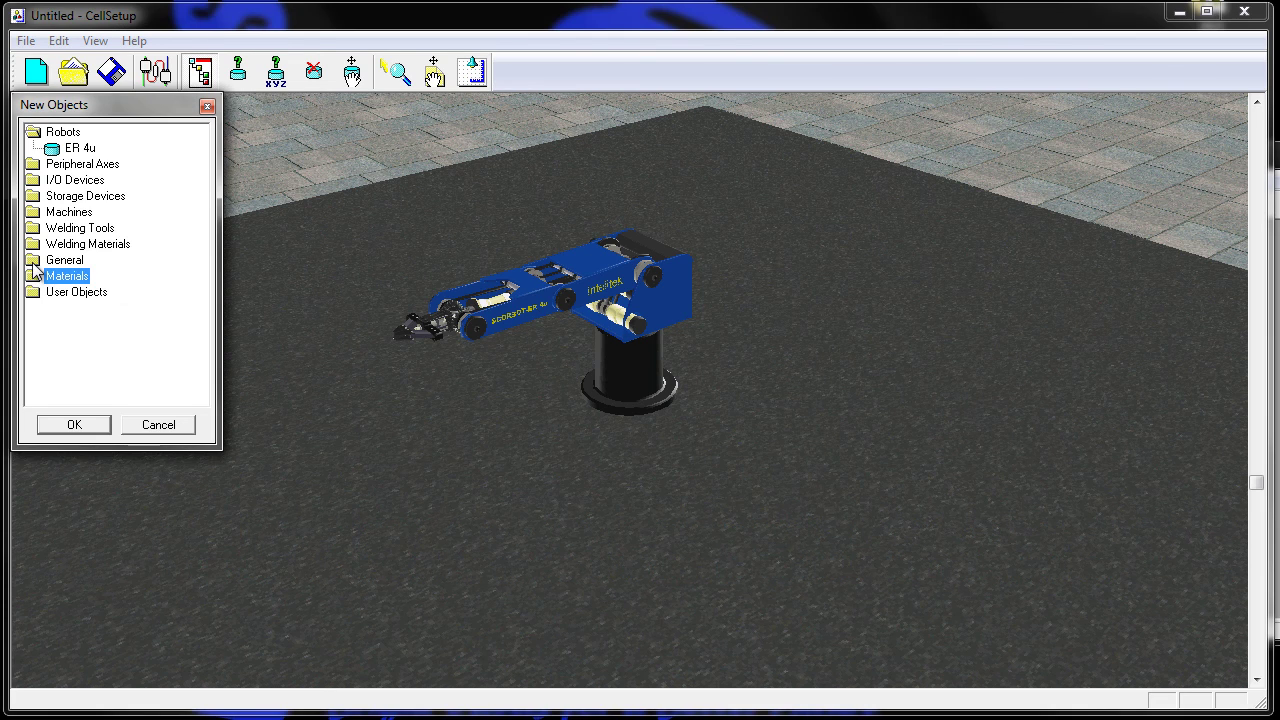
double_click(40, 260)
click(80, 277)
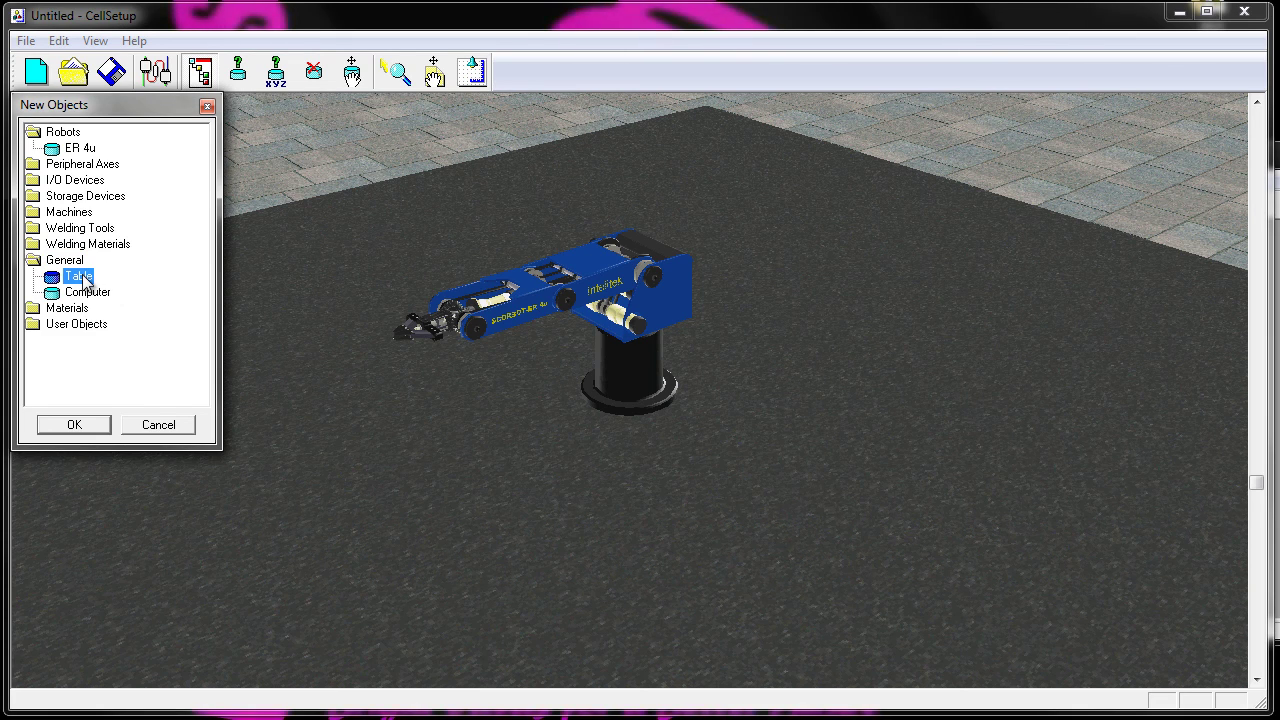
double_click(80, 277)
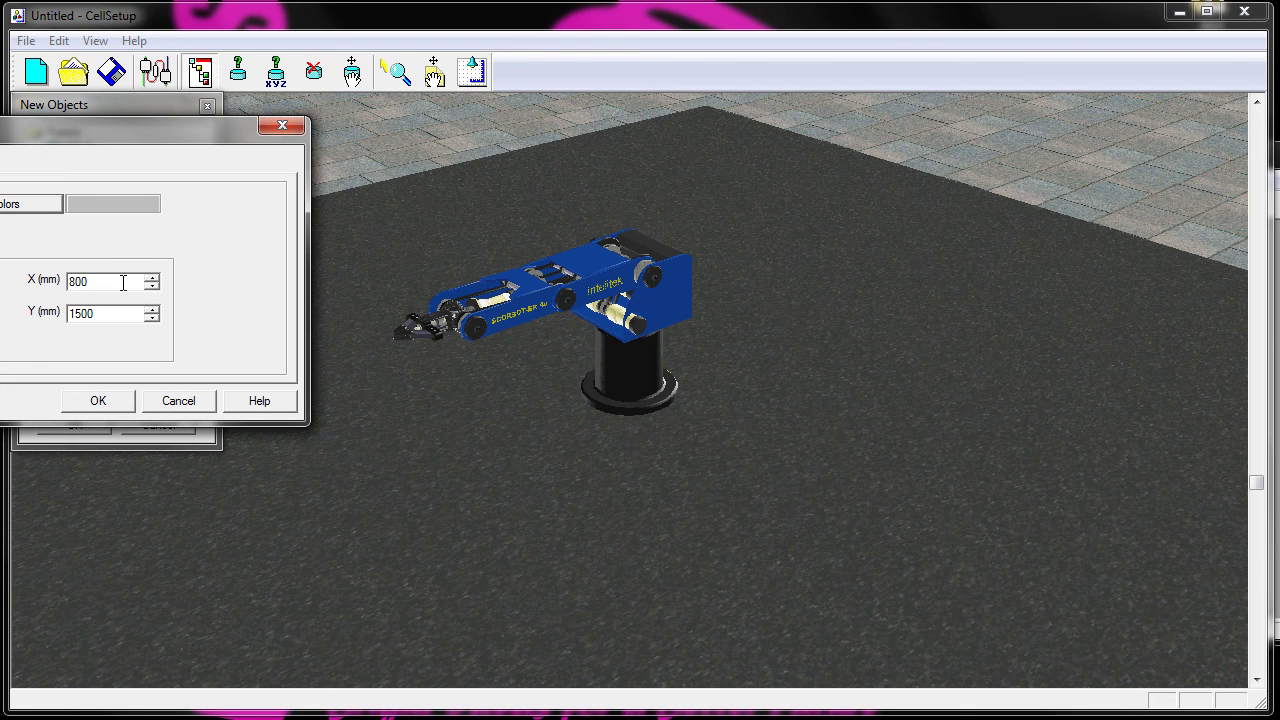
drag(122, 283, 30, 278)
text(1)
key(Tab)
text(1000)
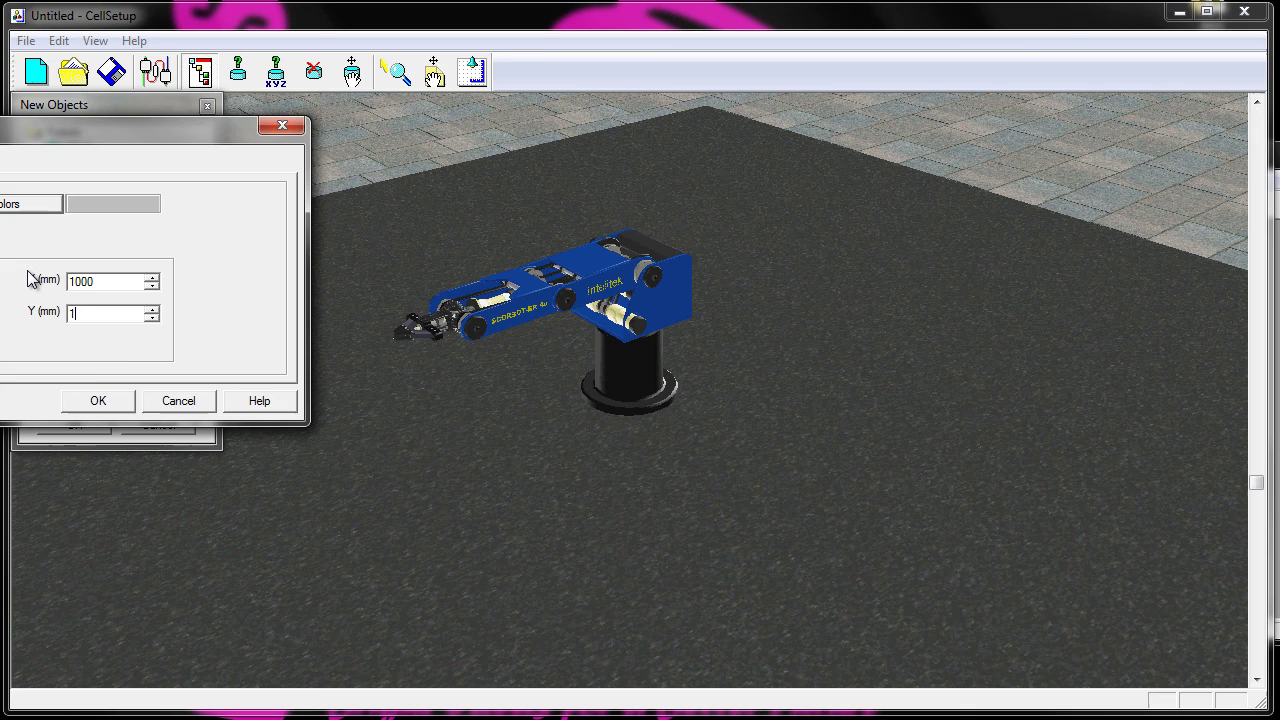
click(98, 401)
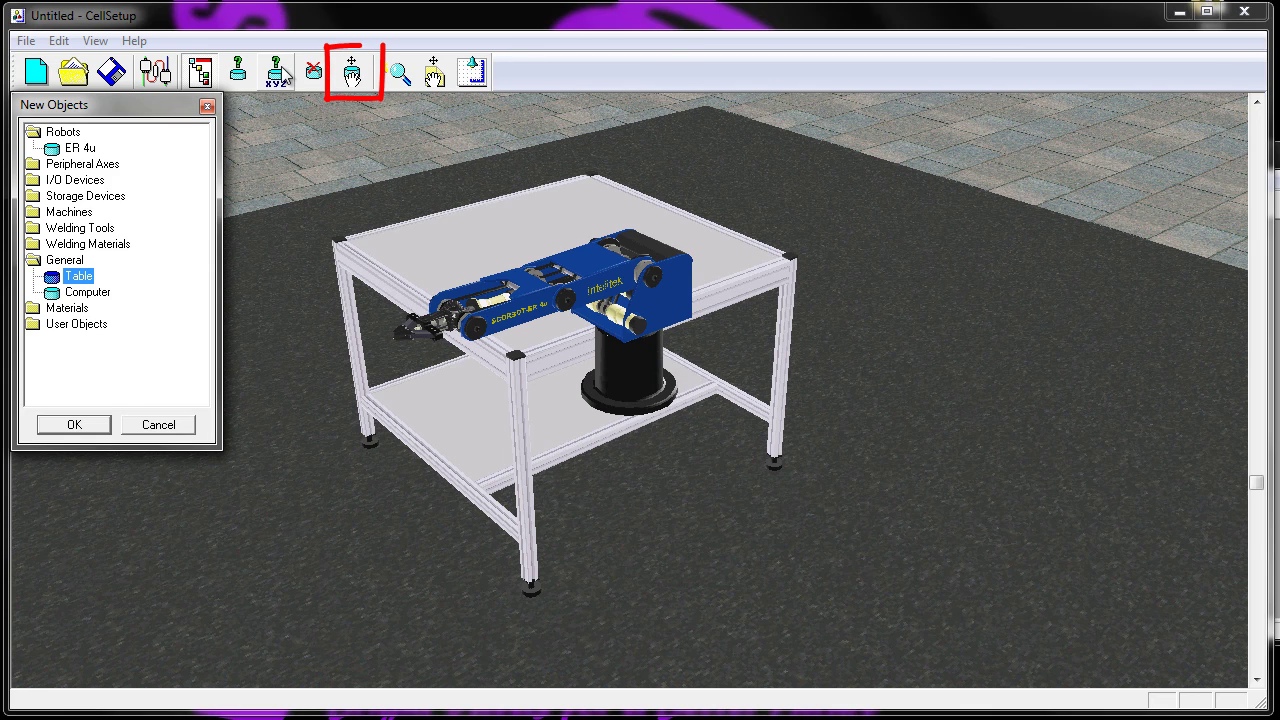
Slide the table forward and drop a second 800 × 1500 mm table onto the floor.
click(353, 78)
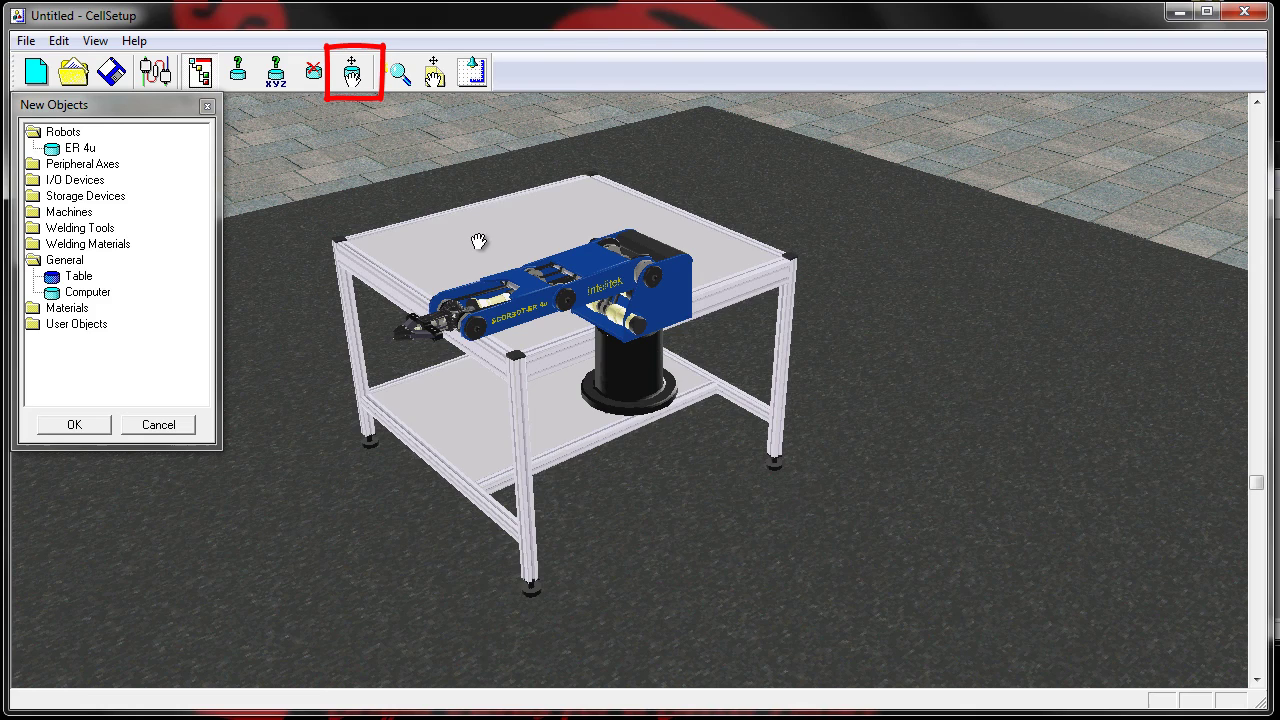
drag(480, 241, 469, 553)
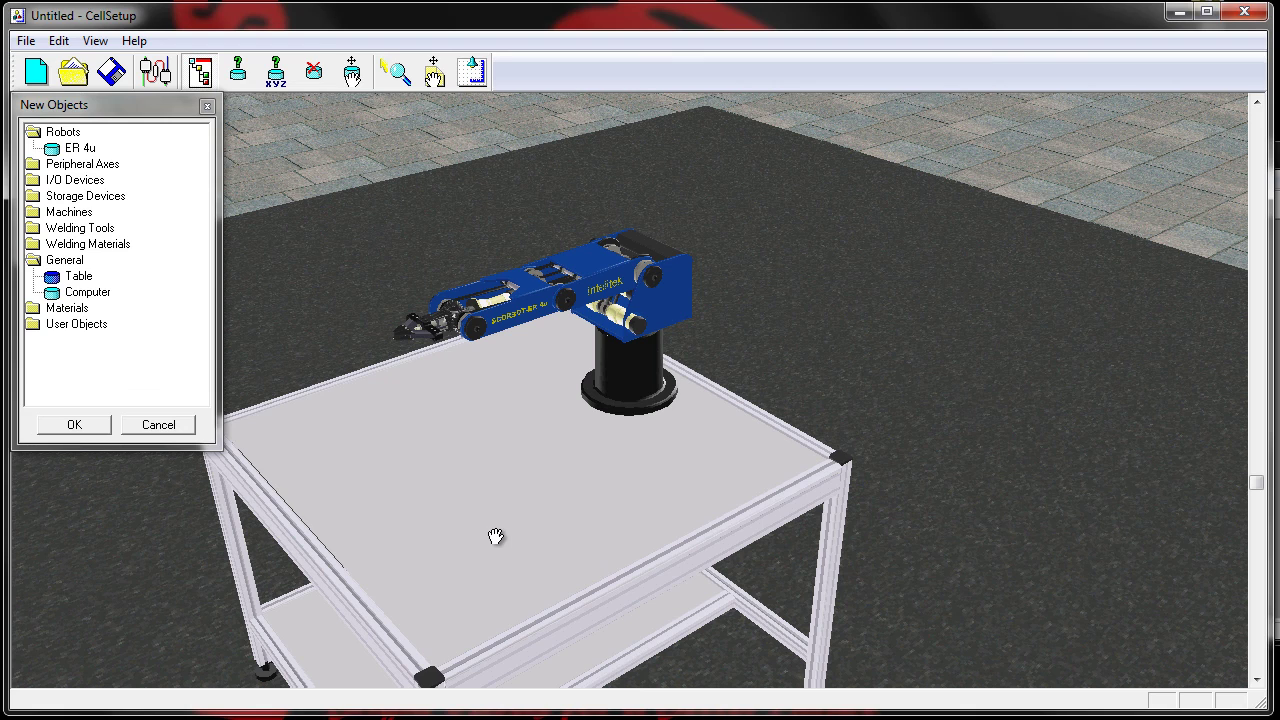
click(86, 276)
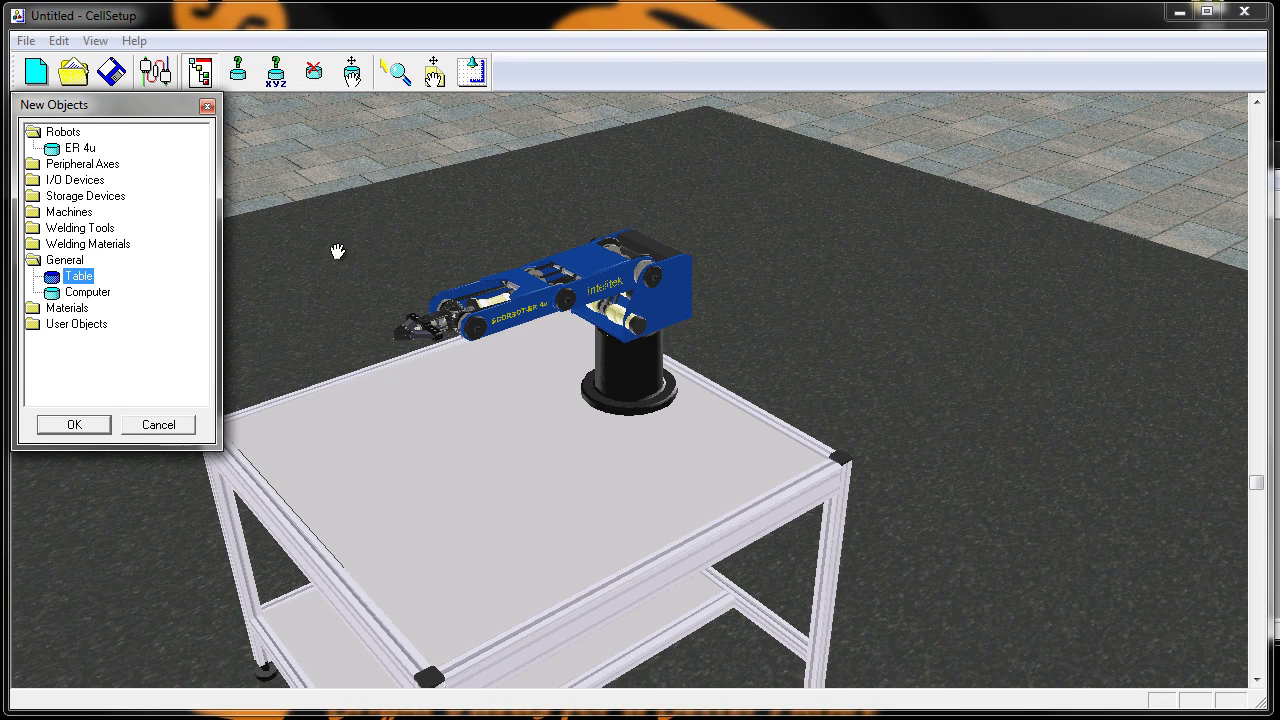
double_click(85, 280)
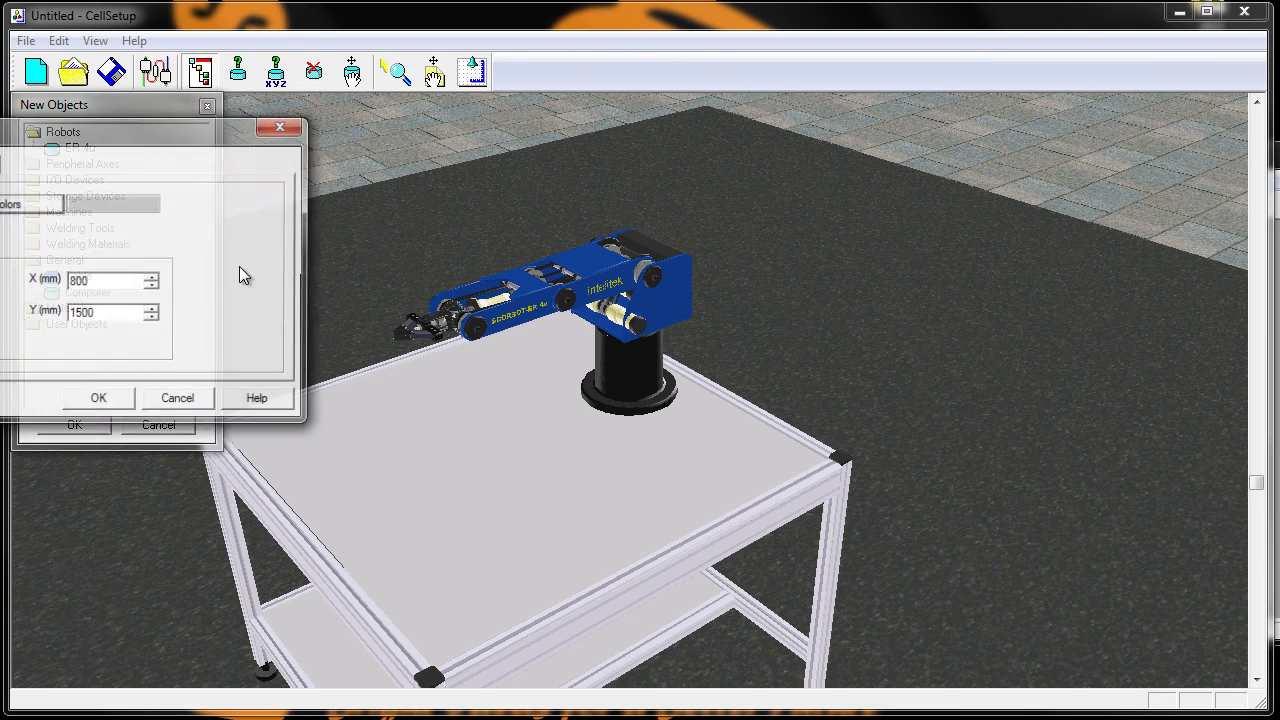
click(98, 400)
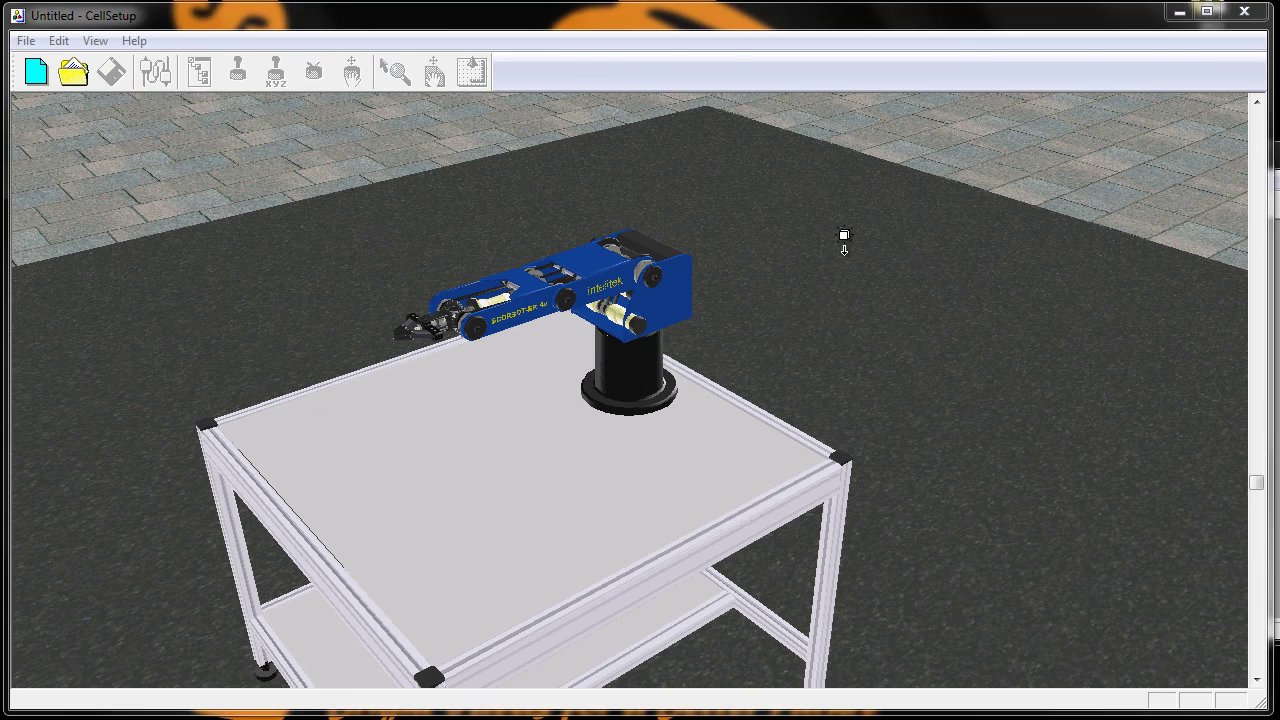
click(884, 245)
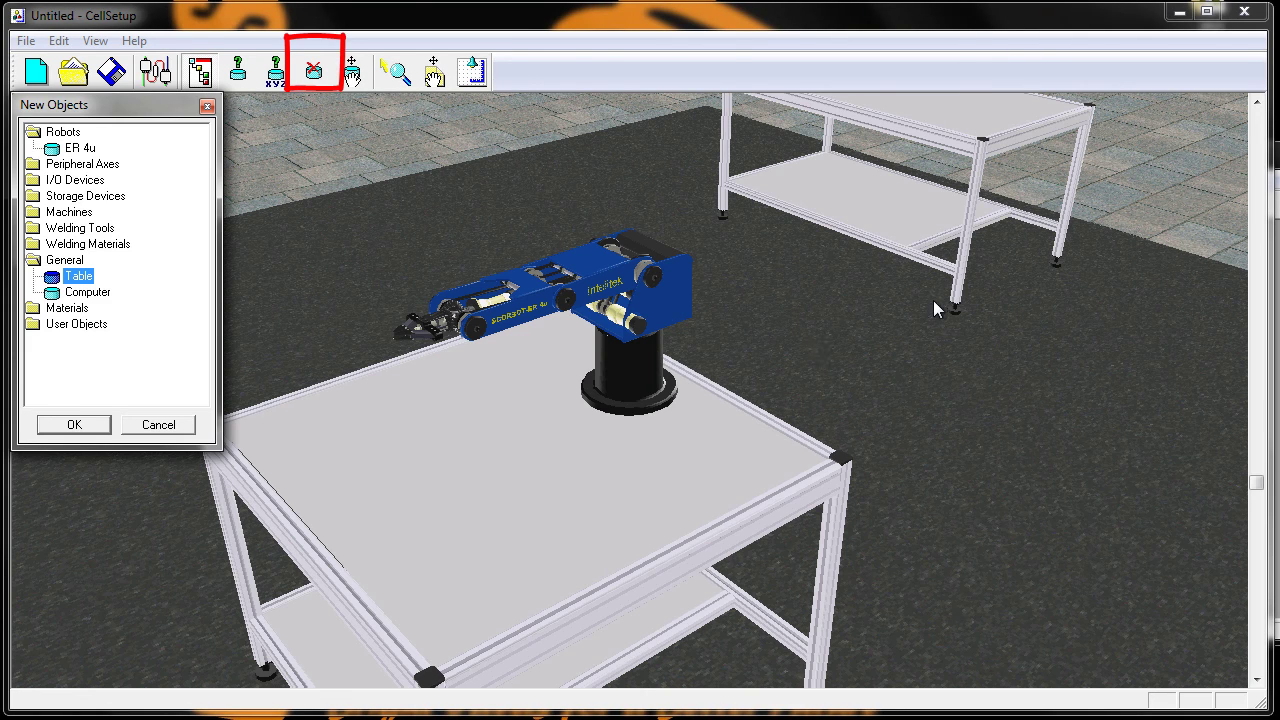
Delete the extra far table TABLE2.
click(311, 69)
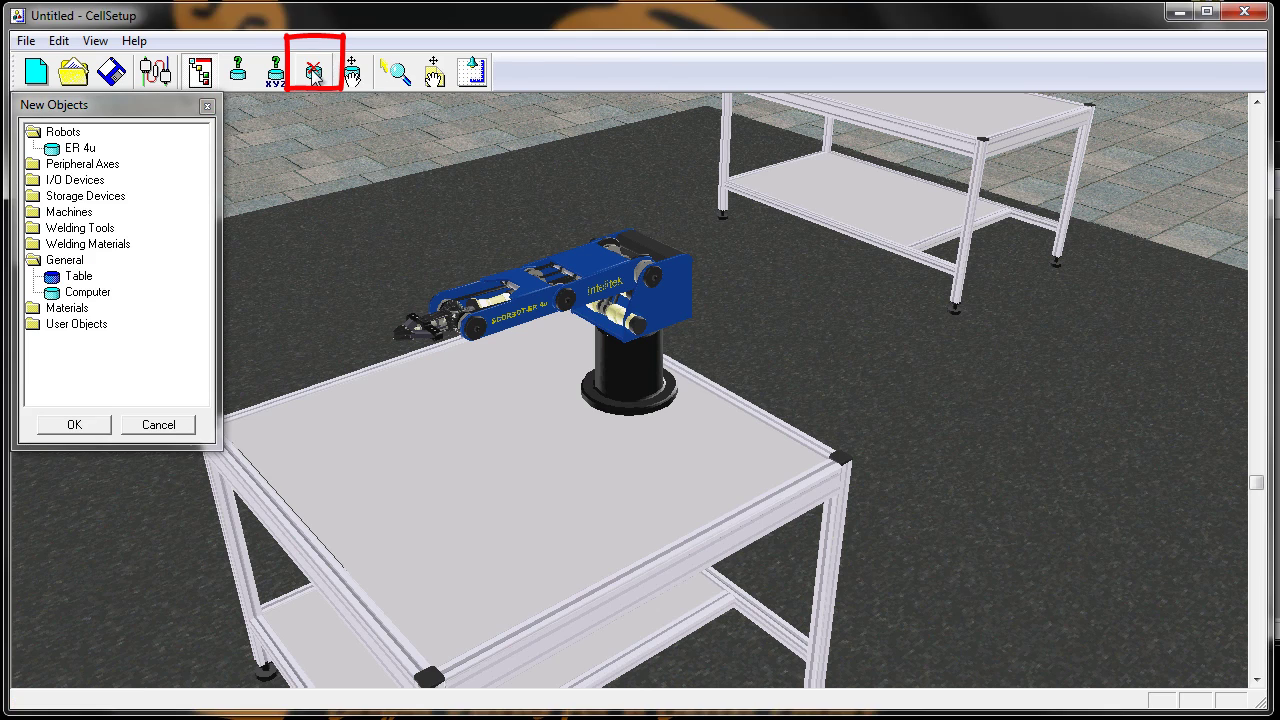
click(925, 150)
click(646, 412)
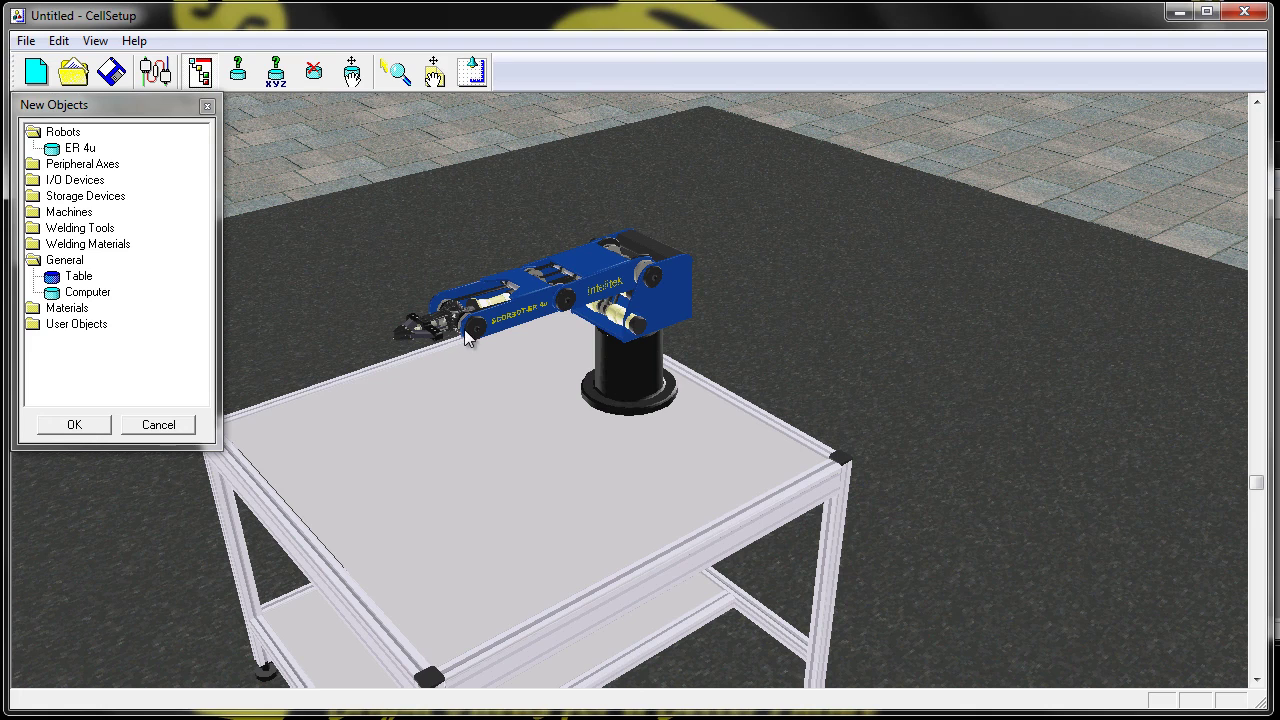
Add a red 40 × 40 mm Cylinder from Materials and place it on the table.
double_click(60, 310)
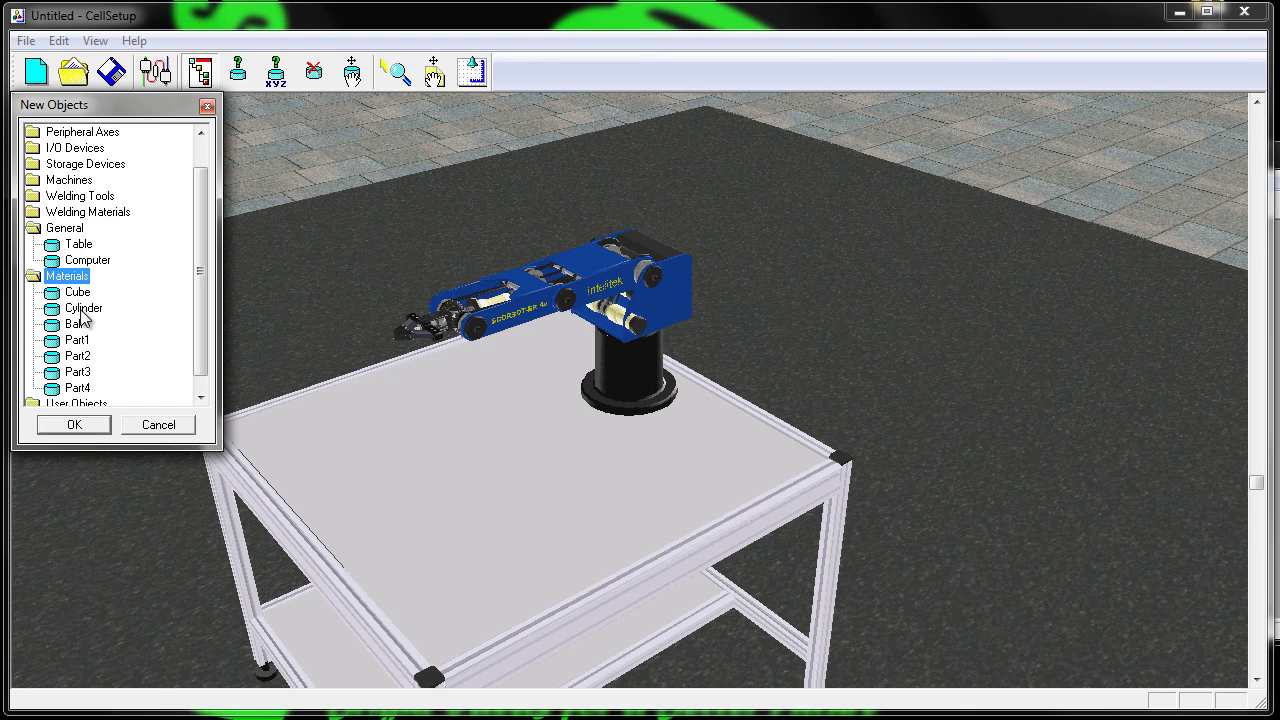
double_click(84, 308)
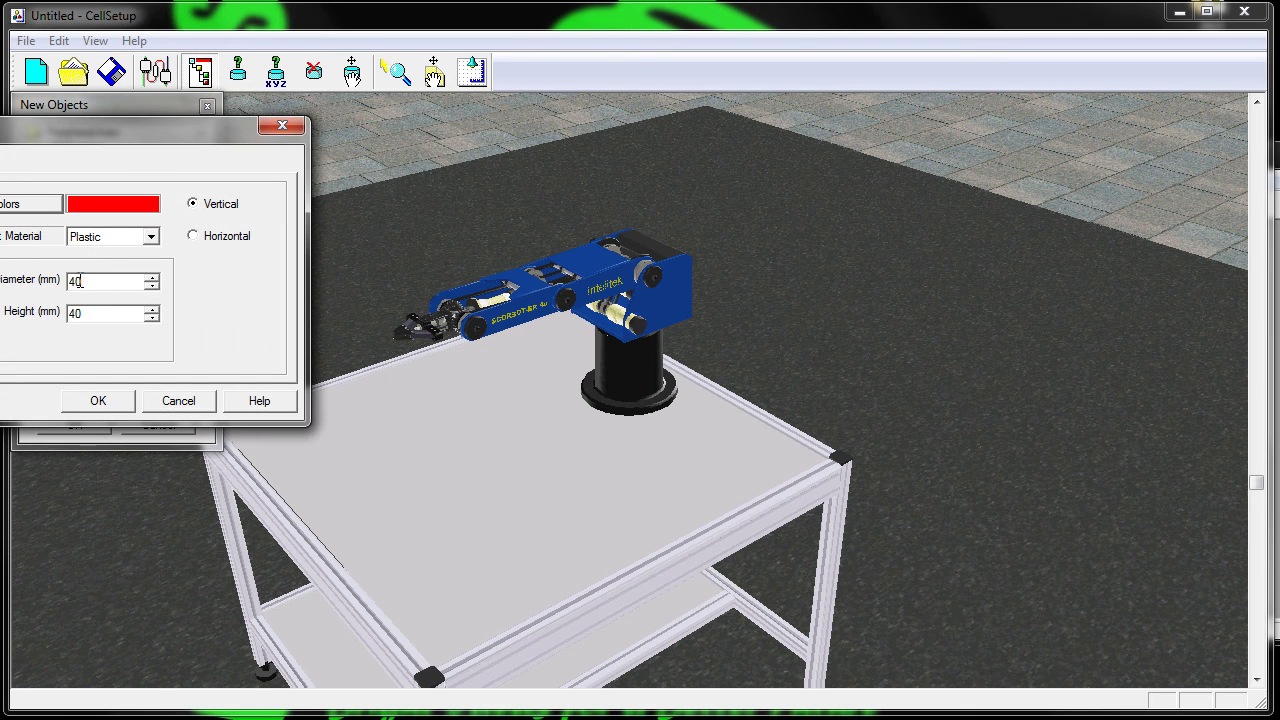
click(30, 205)
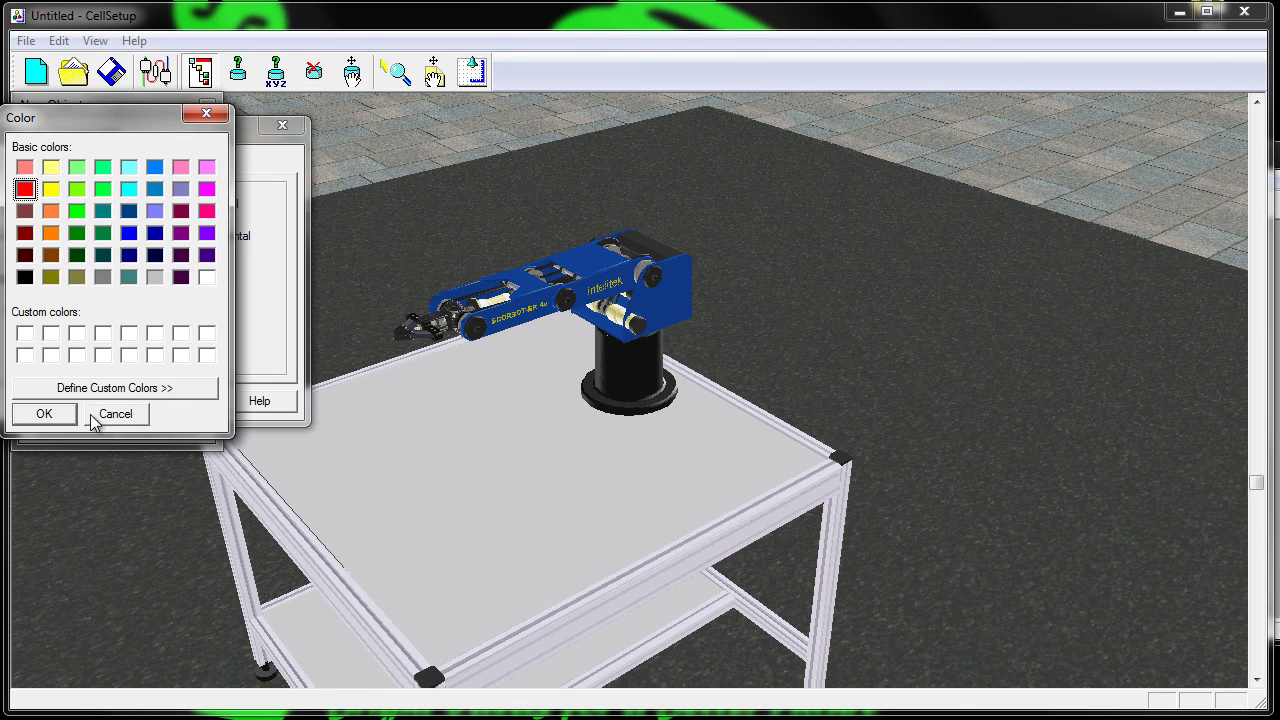
click(67, 414)
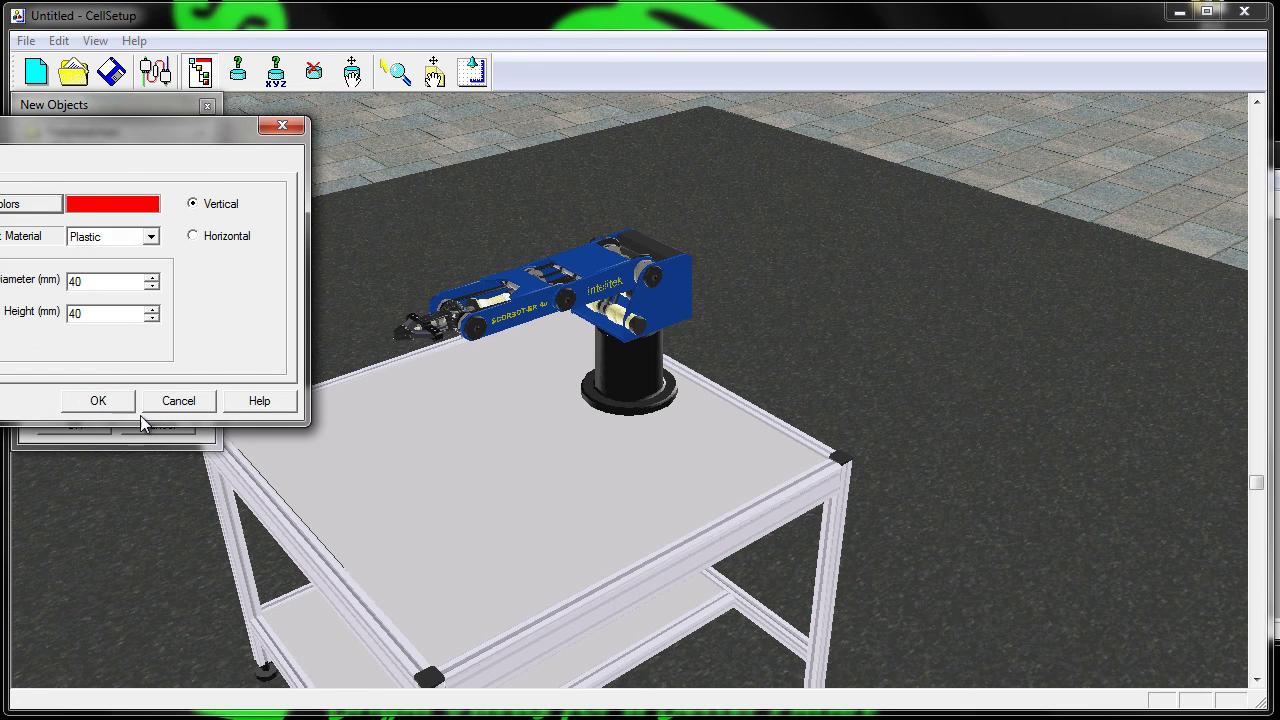
click(118, 400)
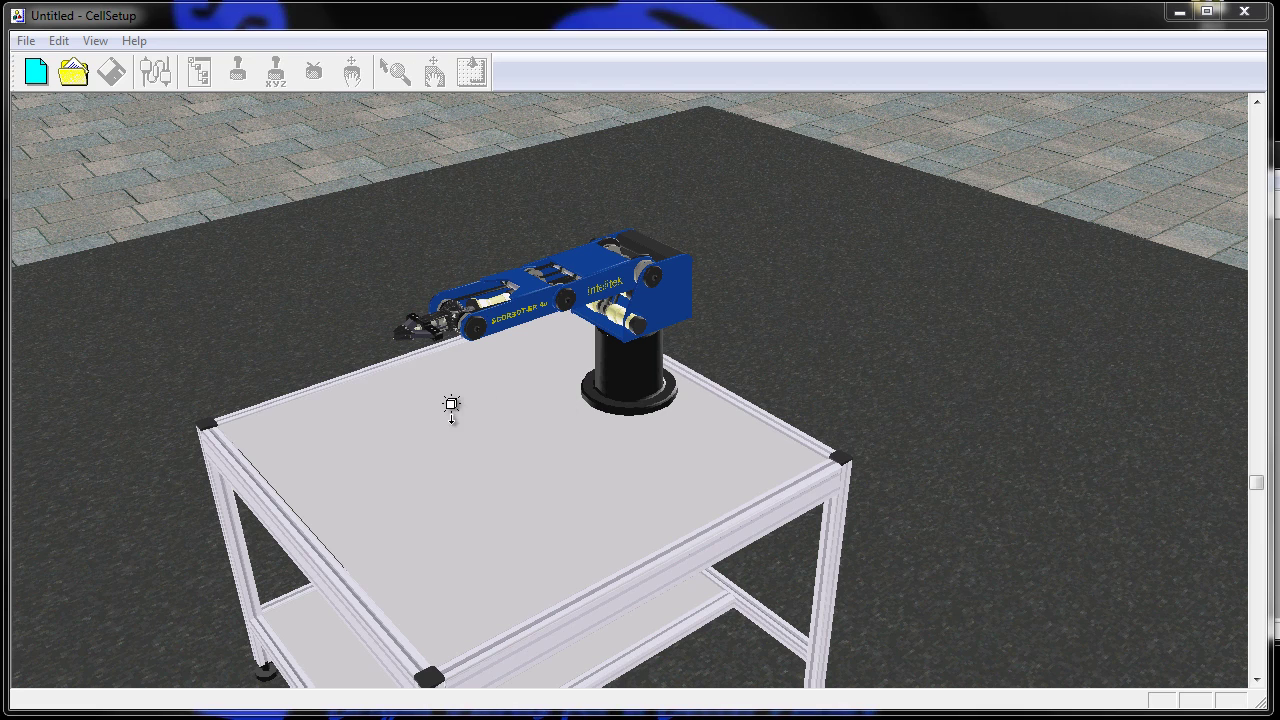
click(499, 408)
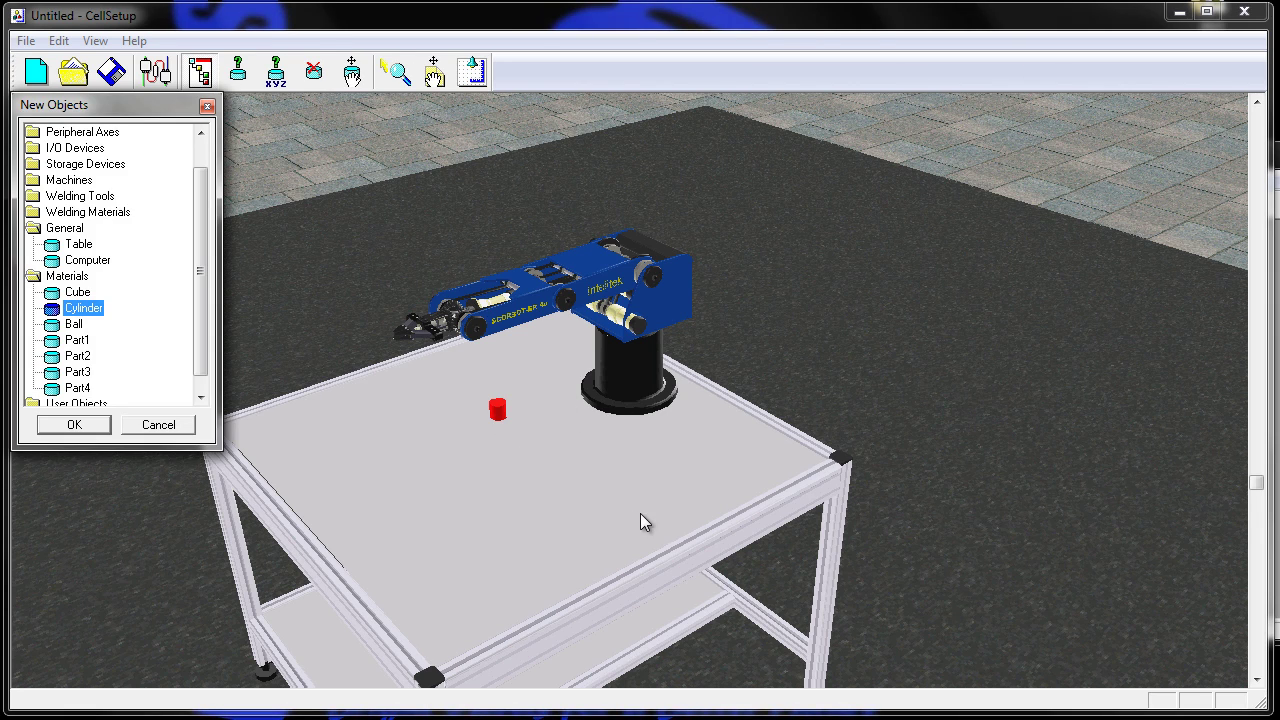
Turn on Show Envelope for the ER 4u robot.
right_click(628, 370)
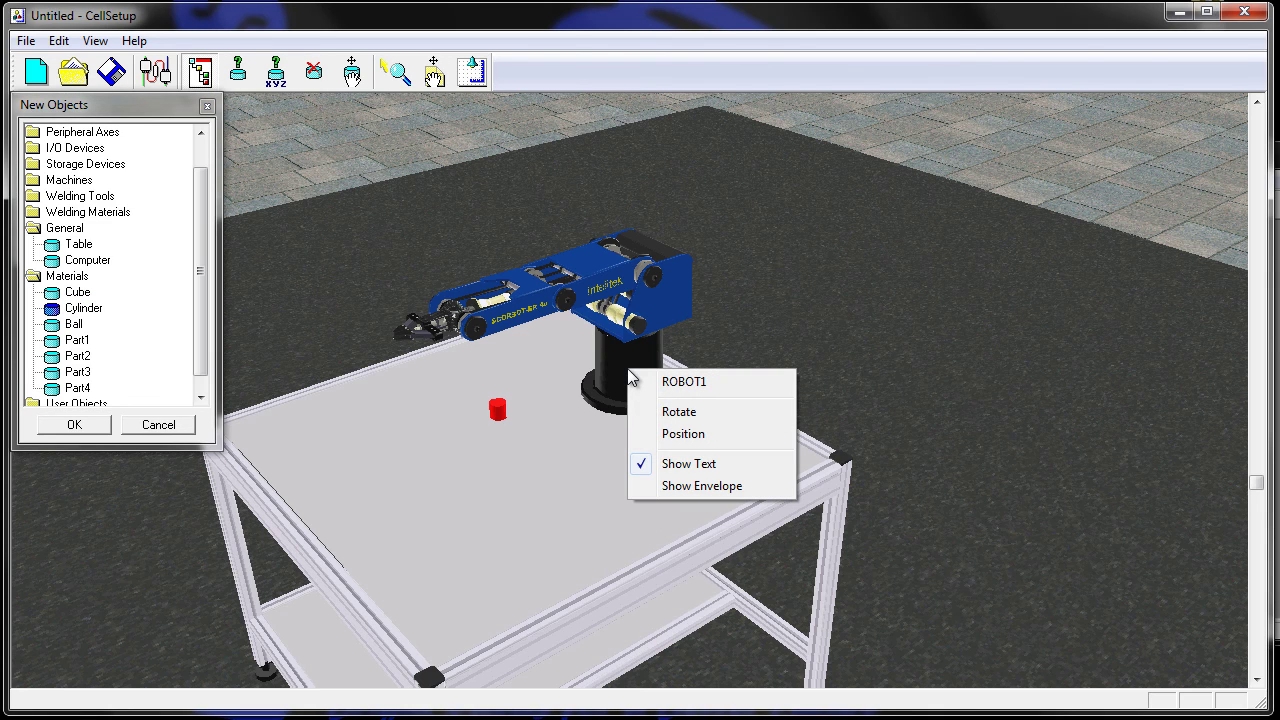
click(688, 485)
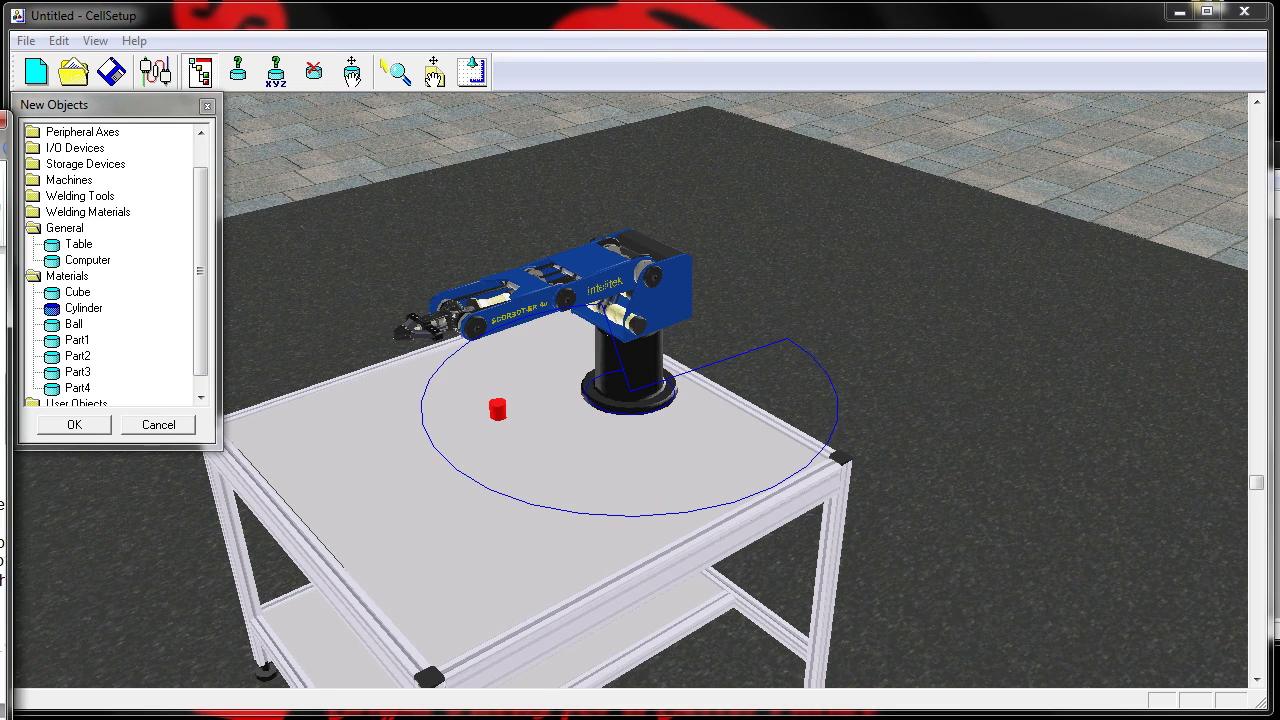
Set cylinder CYL1's position to X 400 mm, Y 0 mm.
right_click(502, 411)
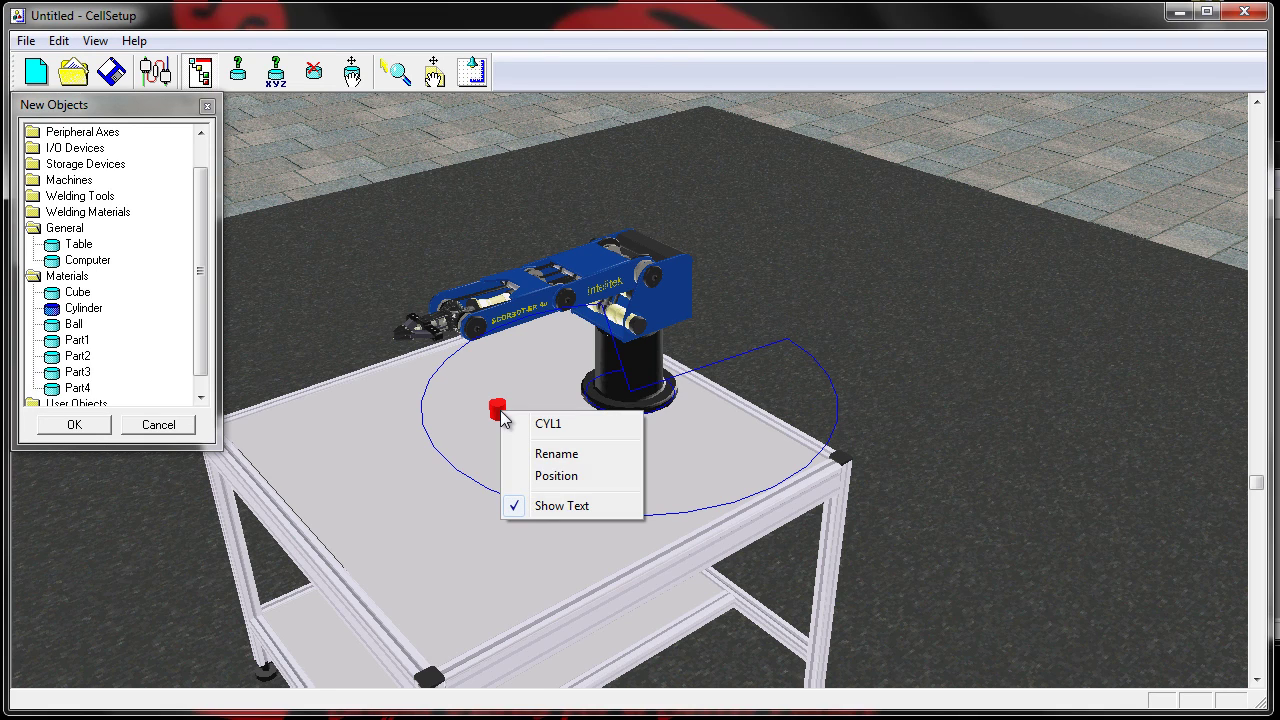
click(558, 476)
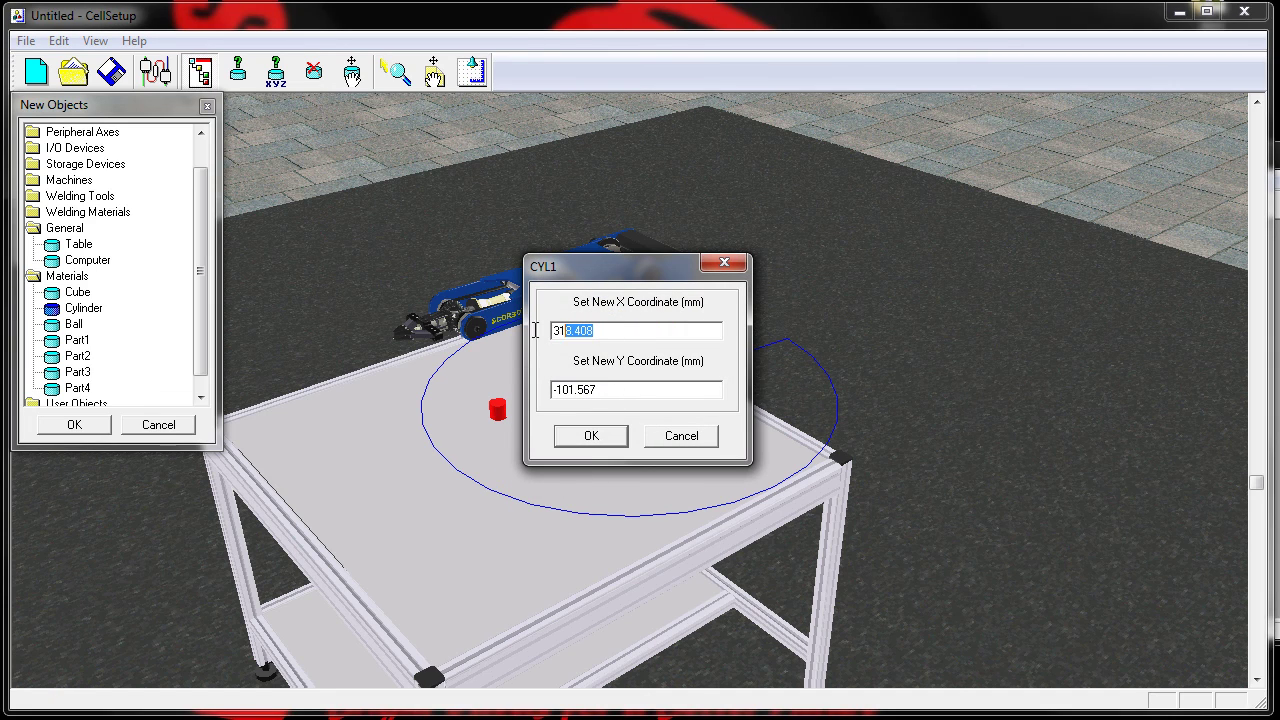
text(400)
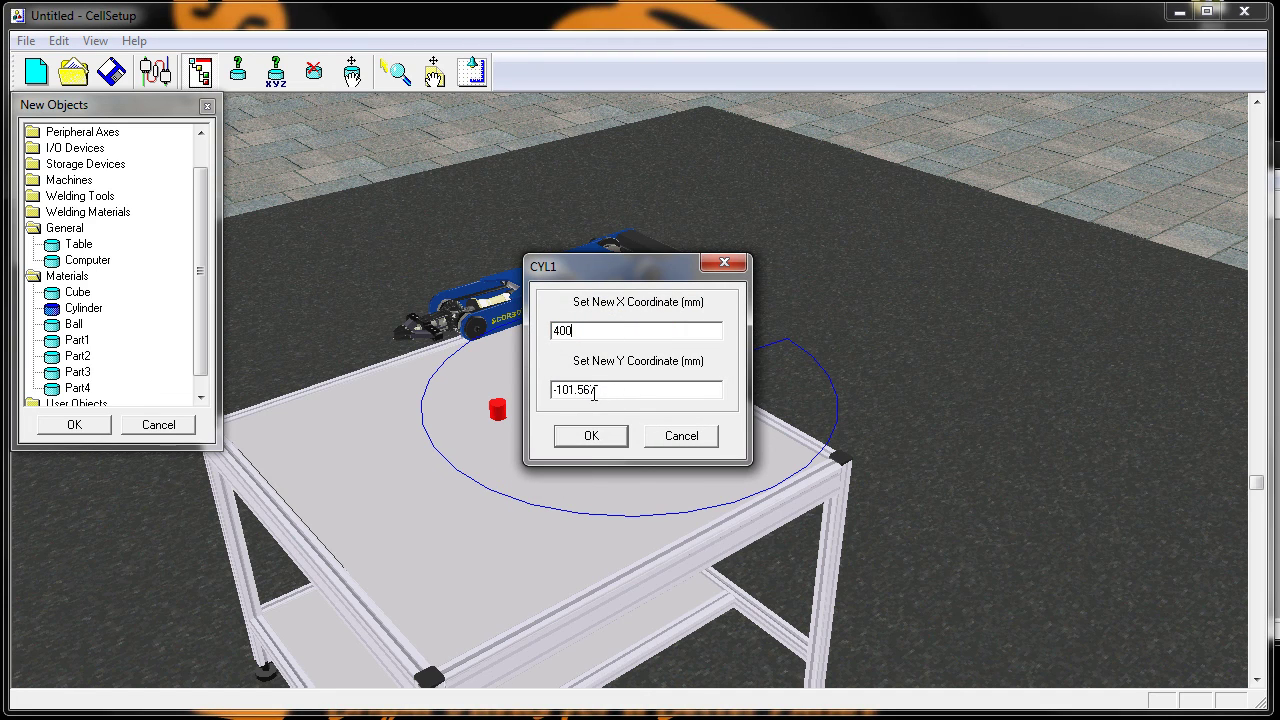
drag(596, 392, 552, 392)
text(0)
click(601, 440)
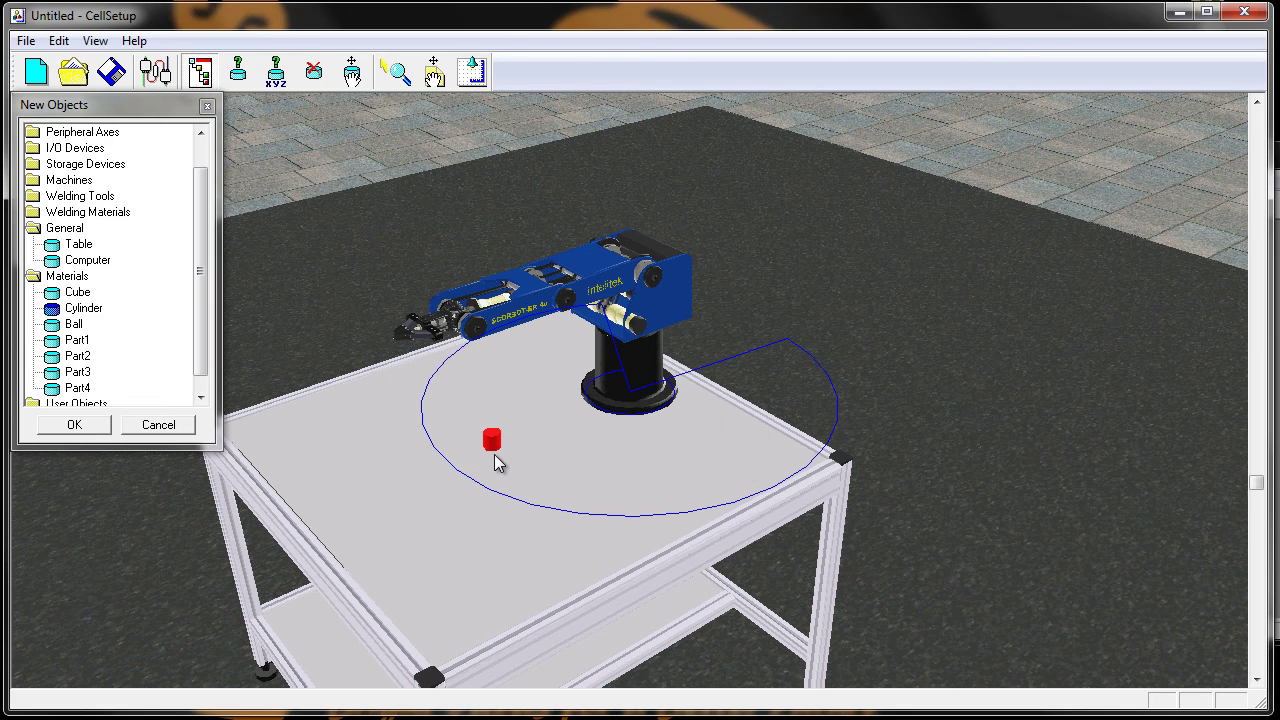
Turn off the ER 4u's Show Envelope option.
right_drag(500, 457, 590, 540)
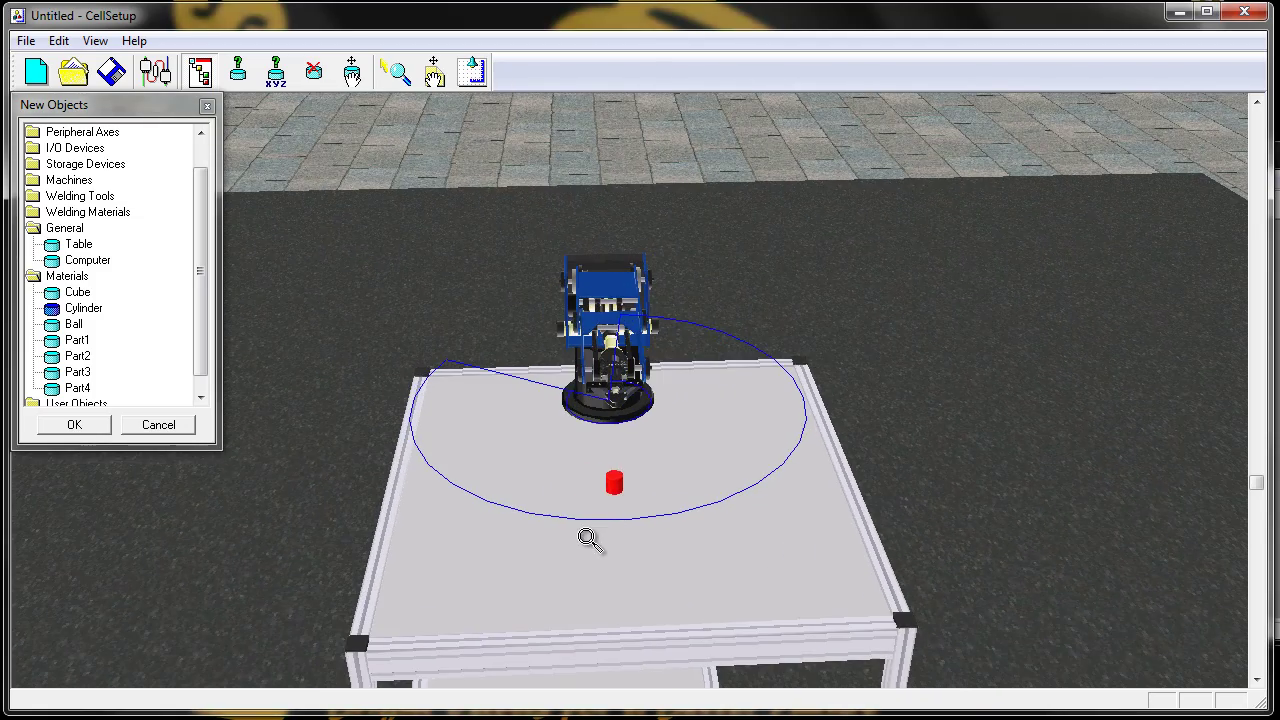
right_click(632, 396)
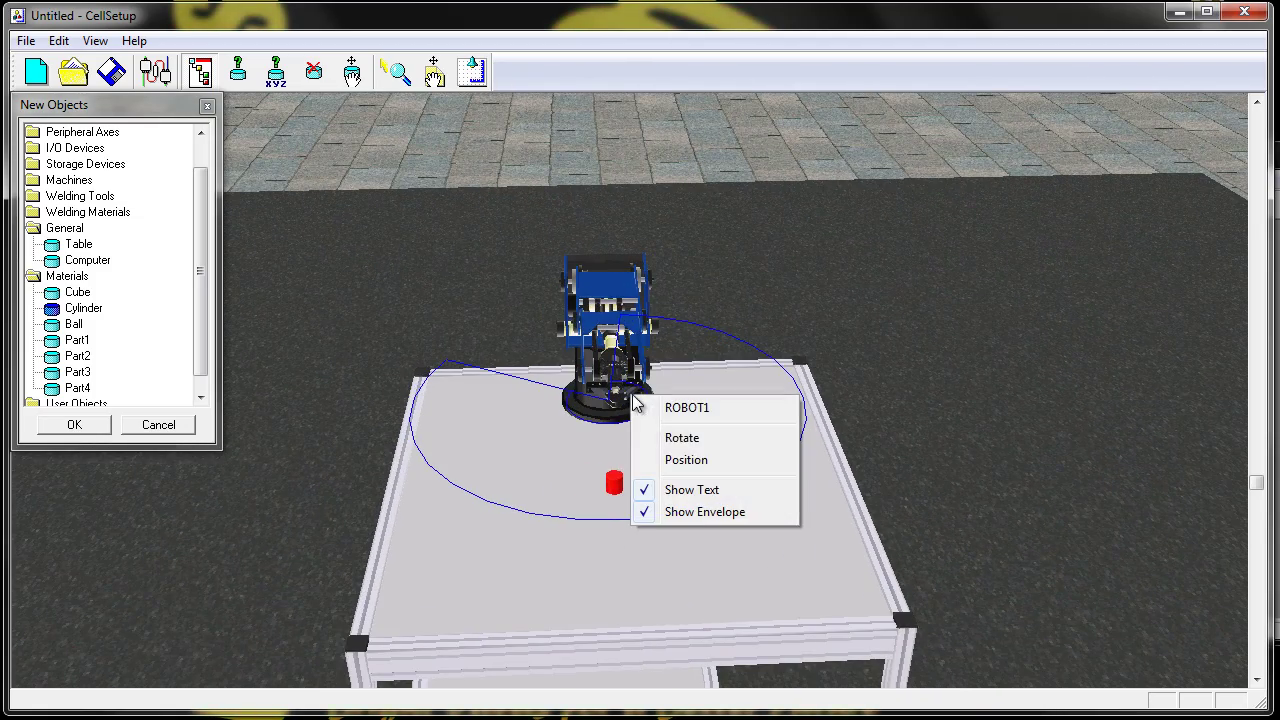
click(697, 510)
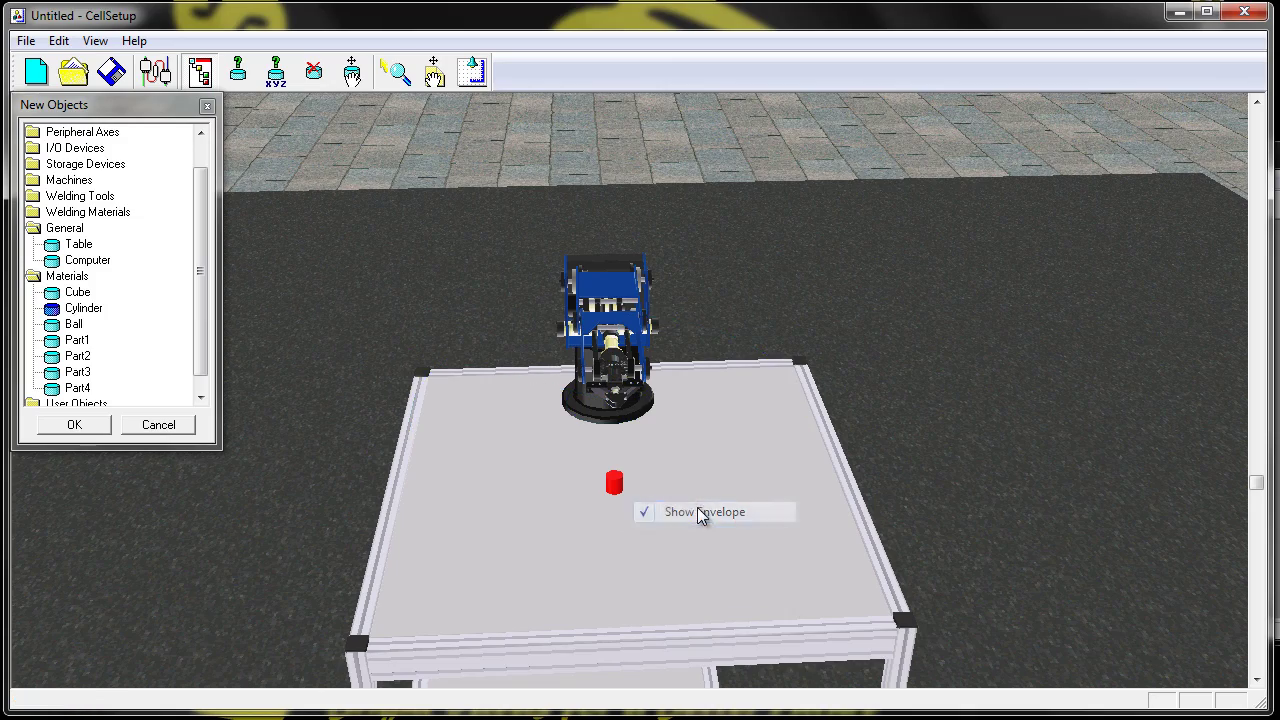
Return to an angled view and reopen the New Objects panel.
drag(731, 579, 606, 581)
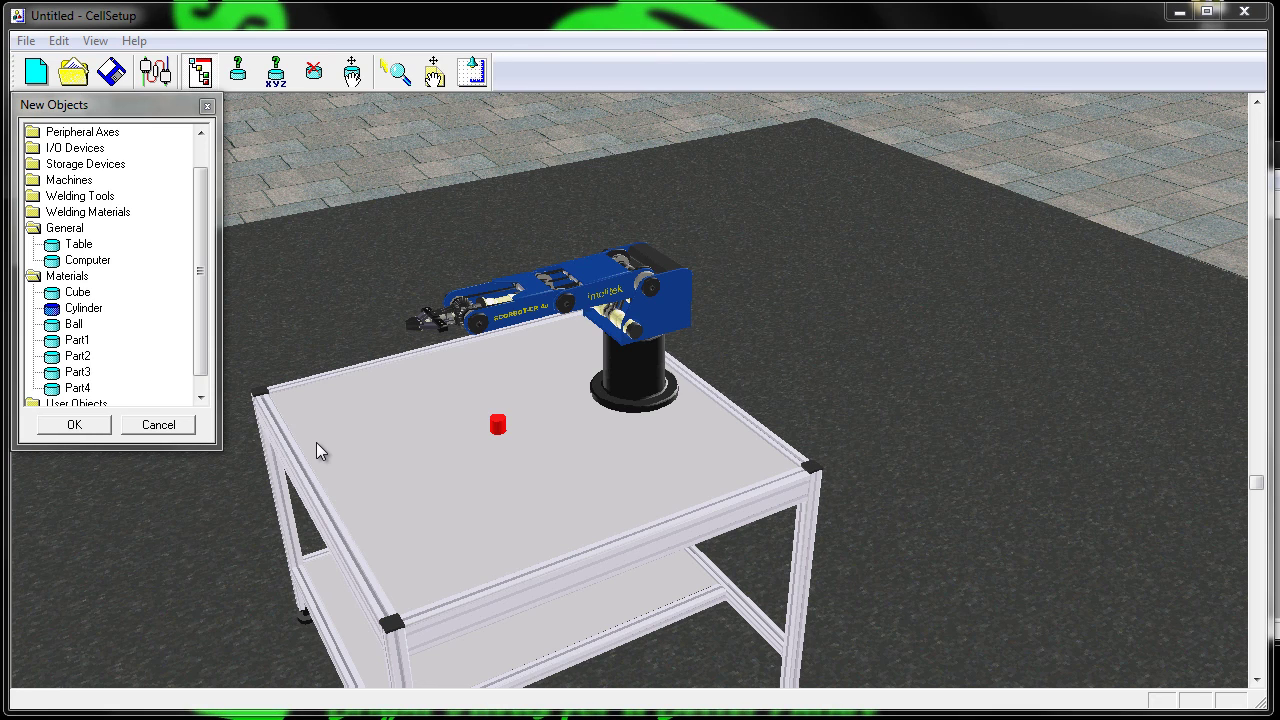
click(207, 105)
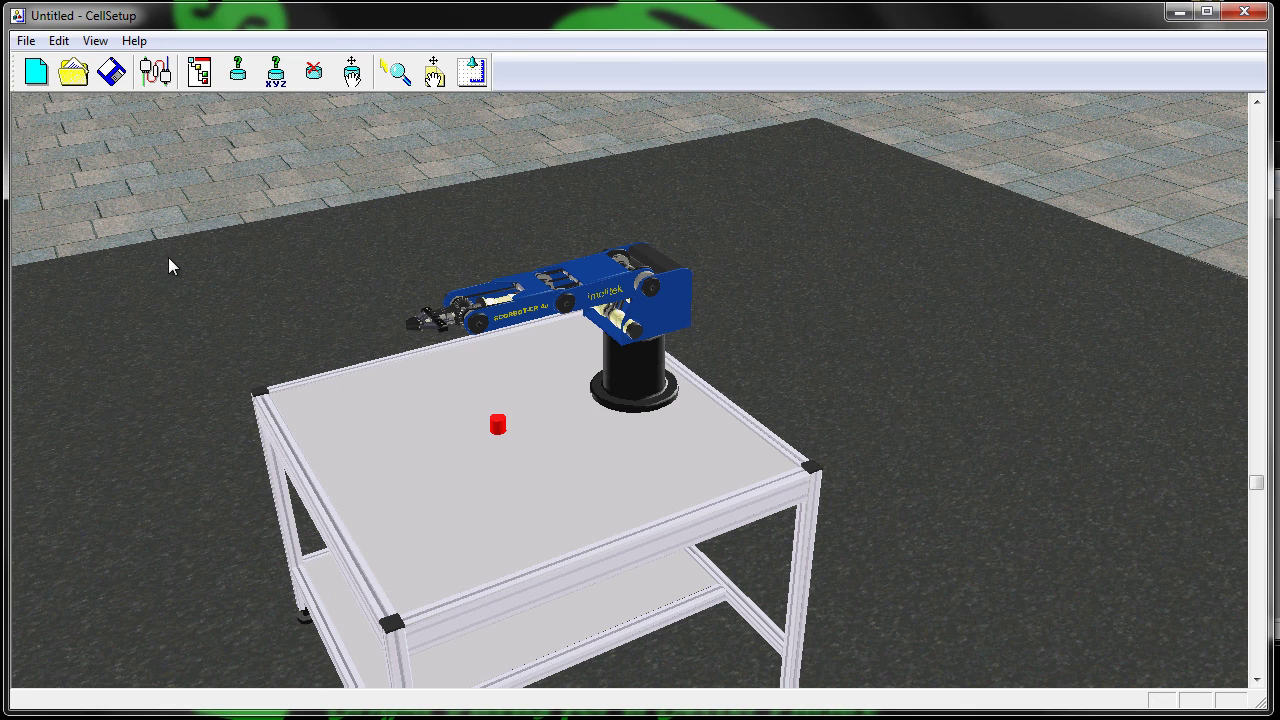
click(198, 74)
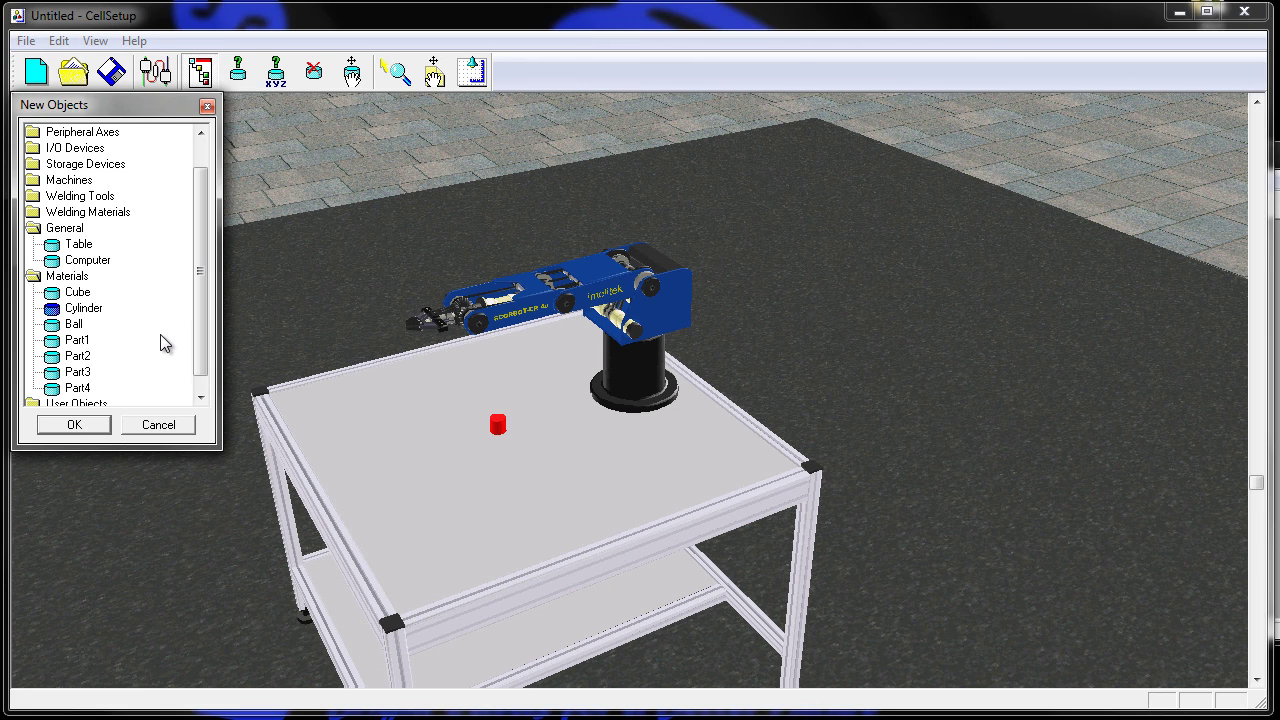
Turn on position labels, showing the red cylinder at 400.0, 0.0 and the robot at 0.0, 0.0.
click(276, 73)
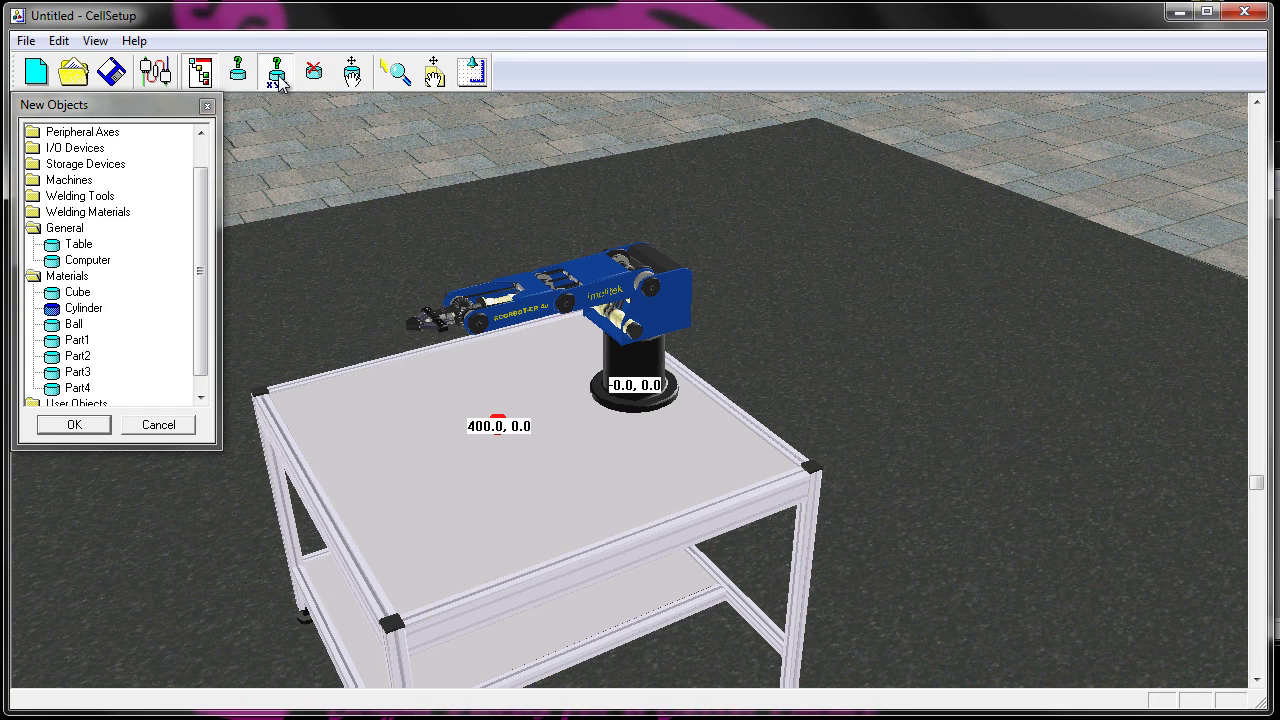